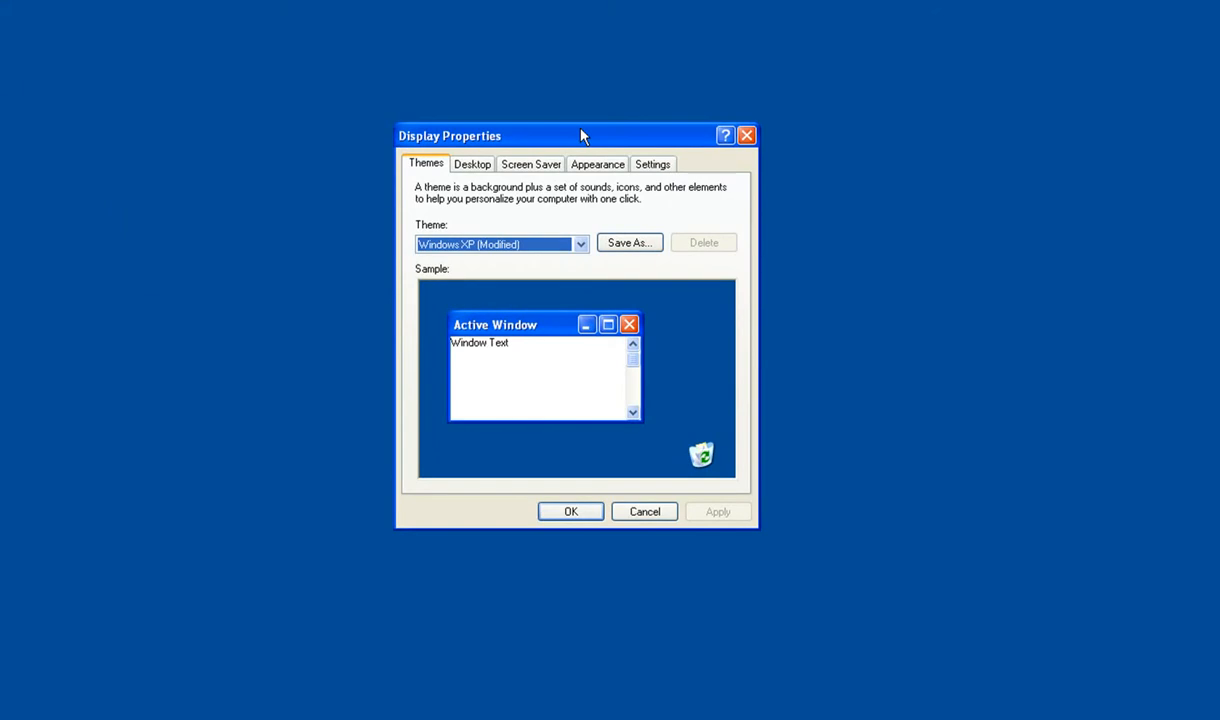
Step: Remove the default AdobeRGB1998 color profile from the default monitor in the display adapter's color management settings and apply the change
click(668, 164)
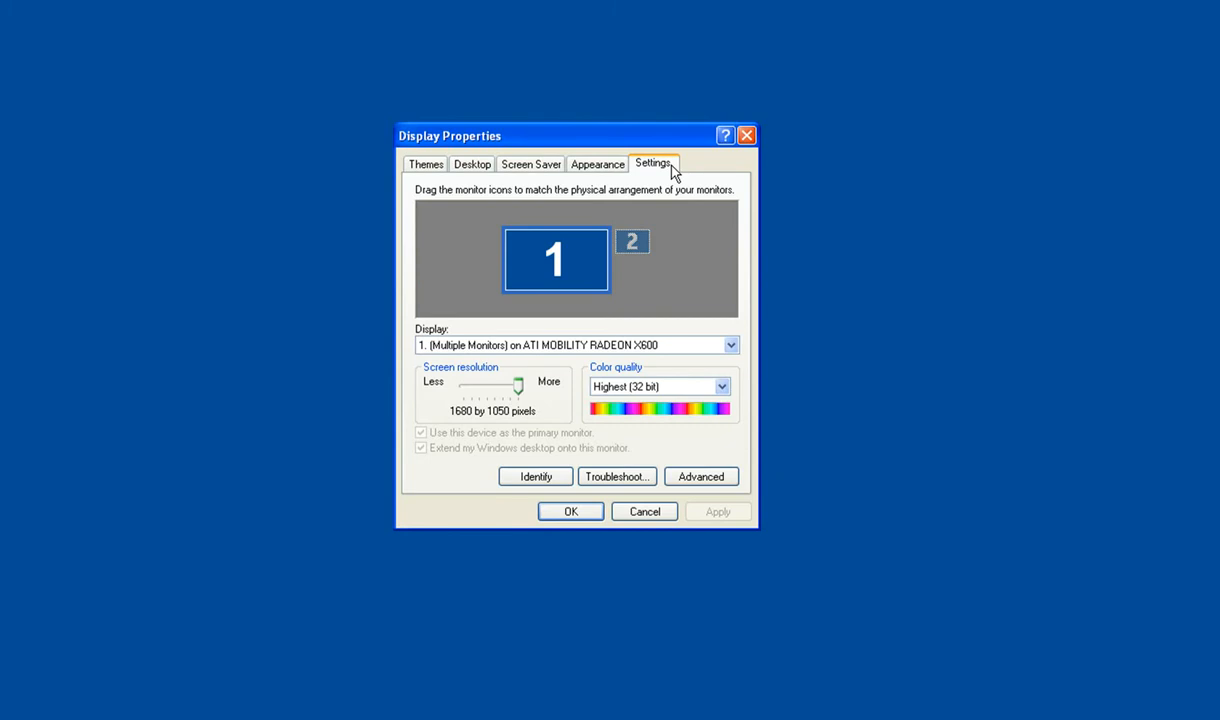
click(731, 482)
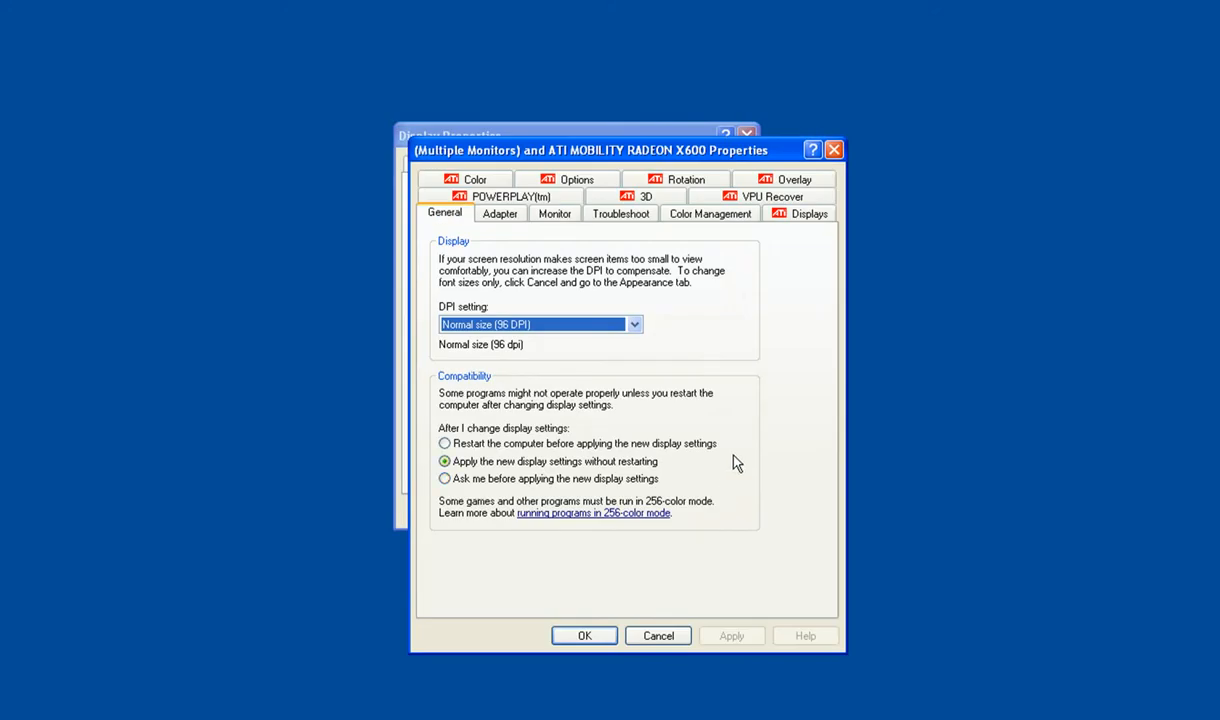
click(750, 217)
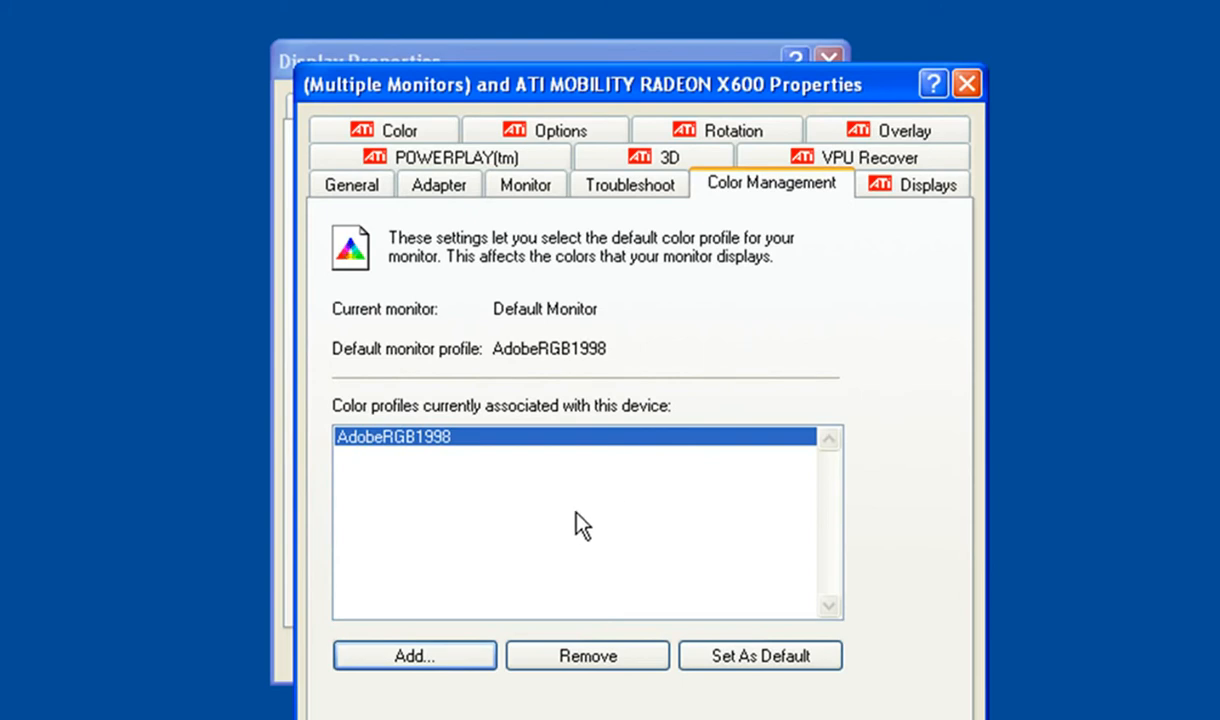
click(582, 660)
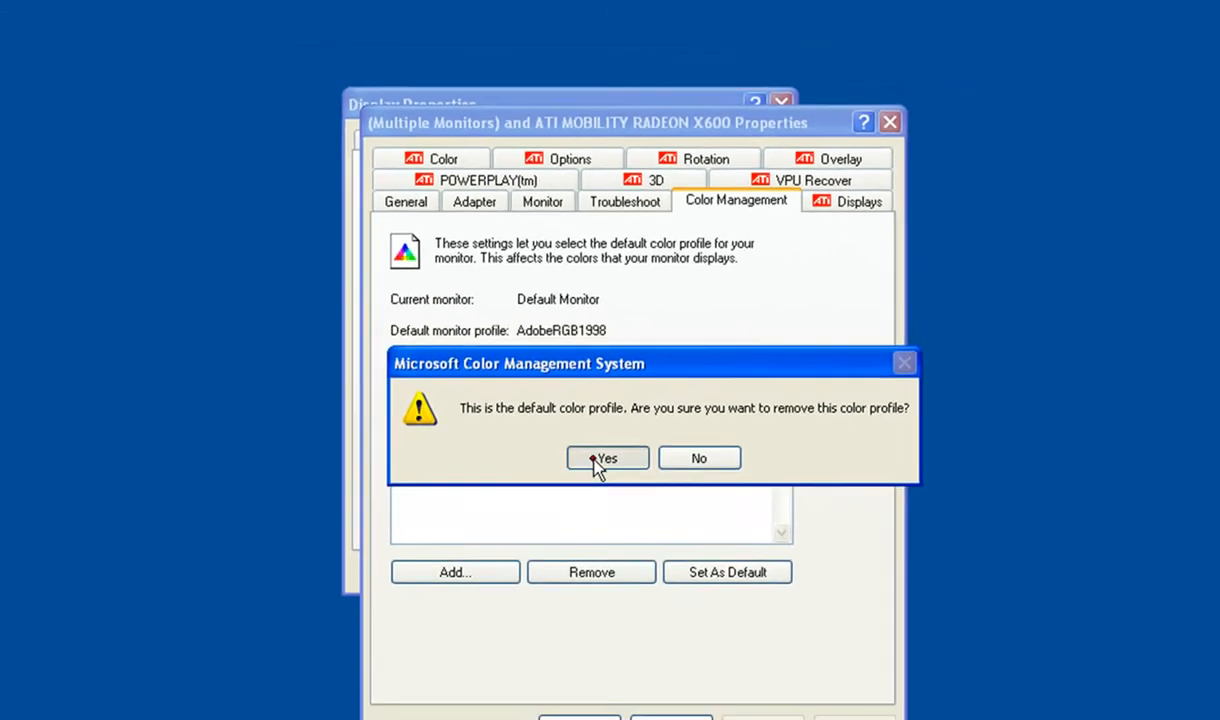
click(608, 511)
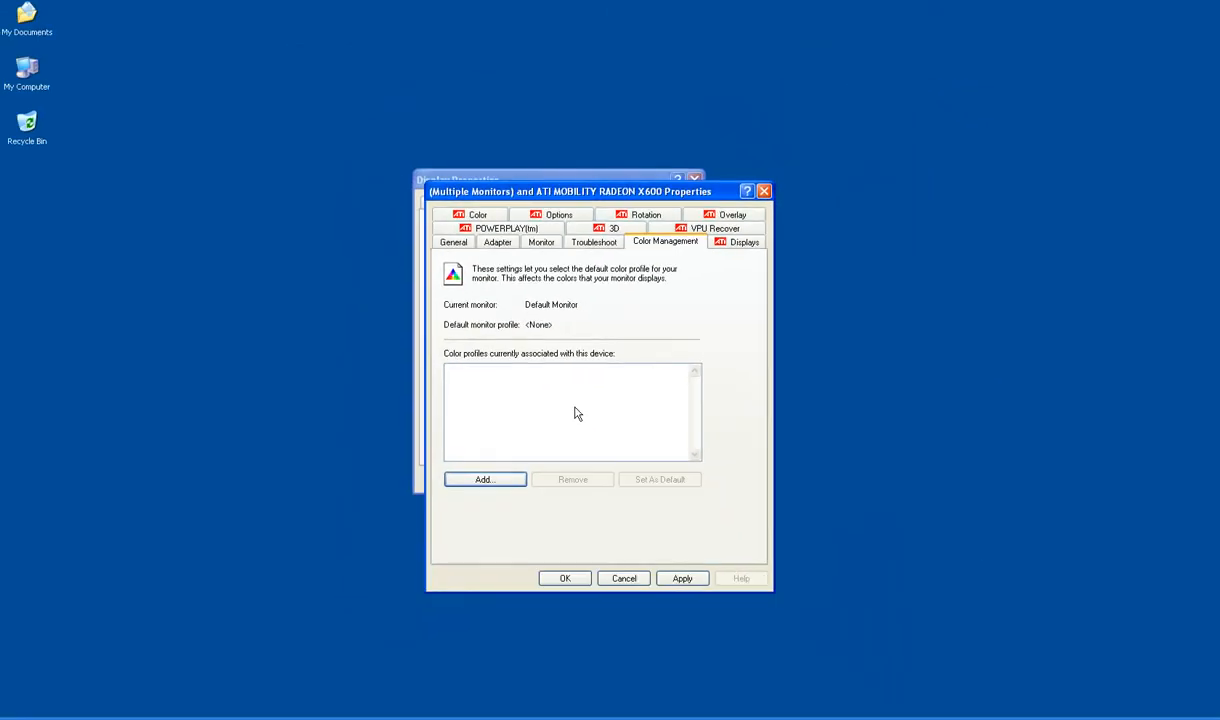
click(663, 578)
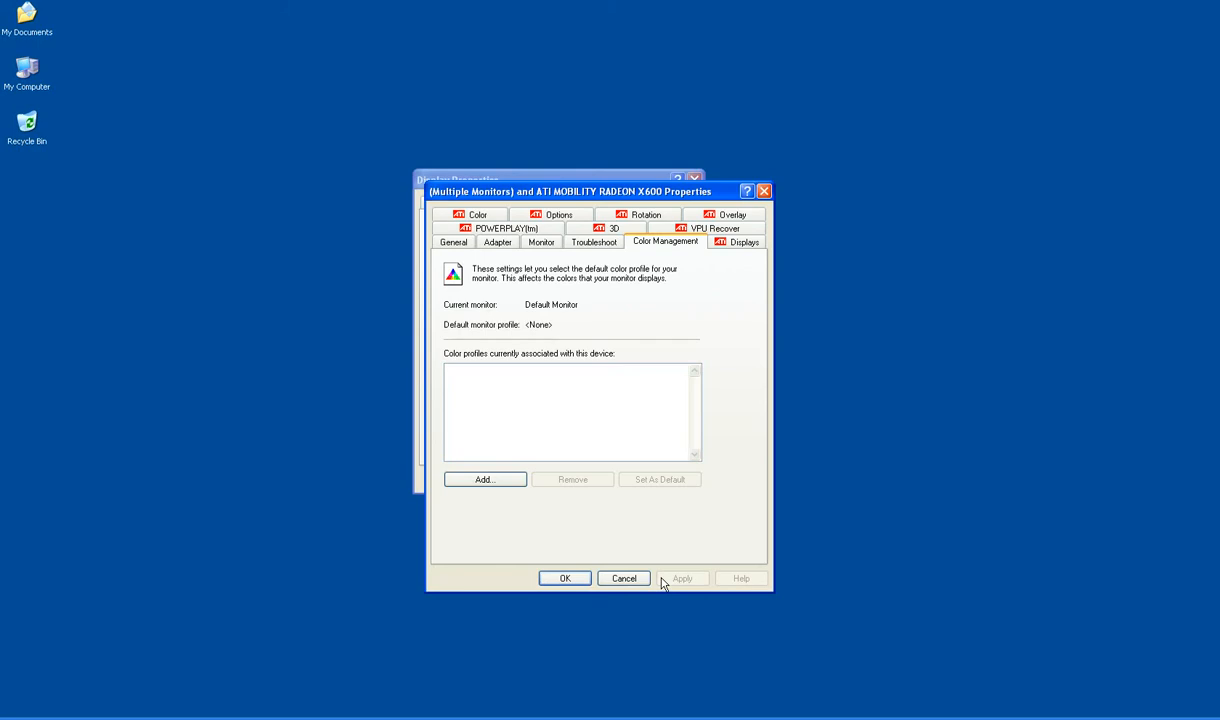
click(578, 578)
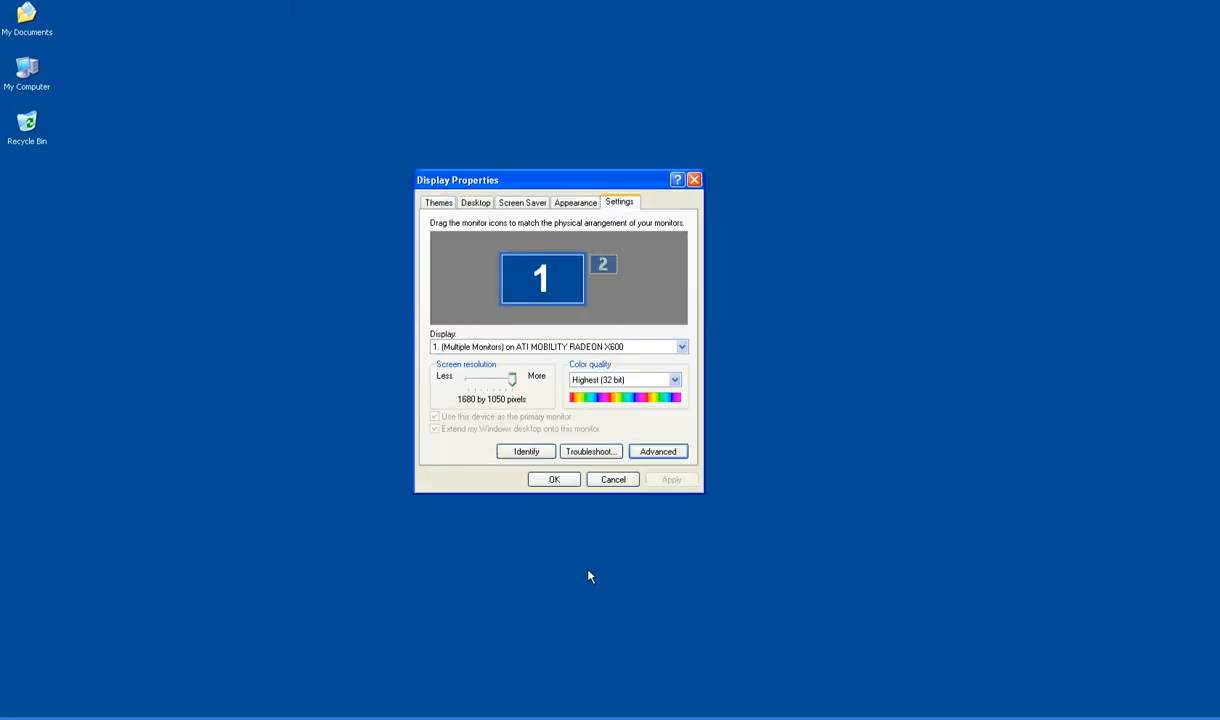
click(561, 480)
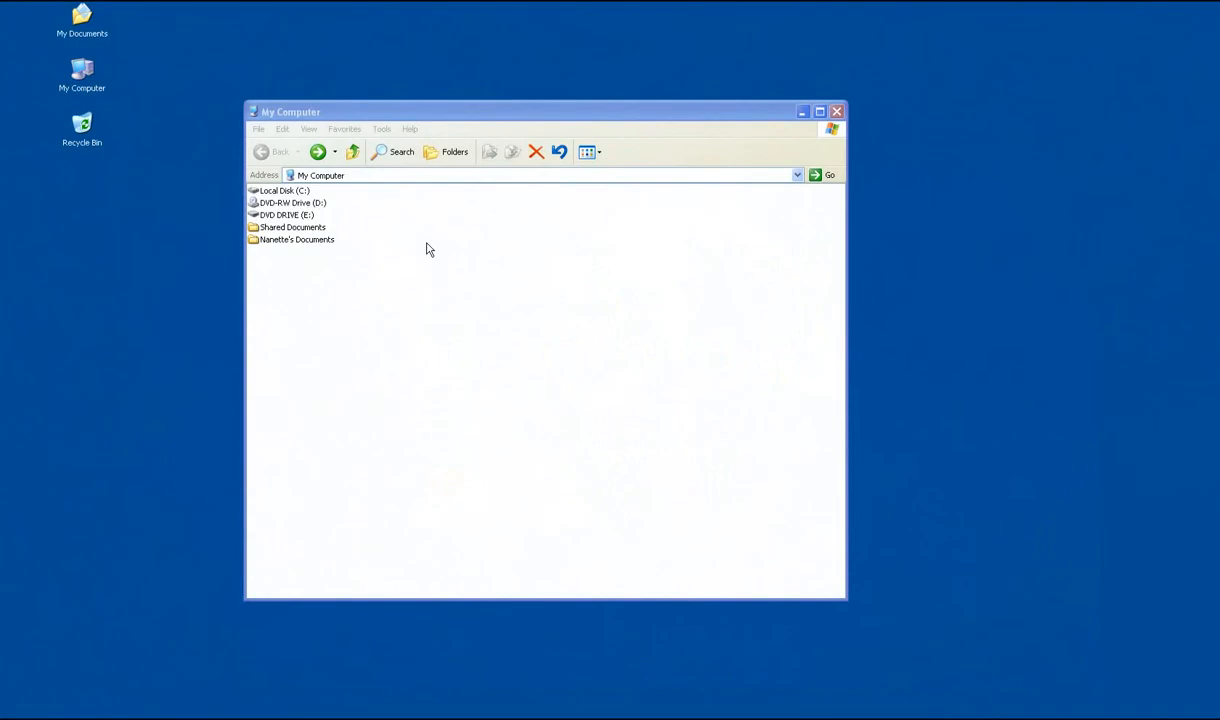
Step: Copy the Q-Photo Frontier(6500k) ICC profile from the Monitor Calibration folder on drive E: and close that folder window
click(426, 249)
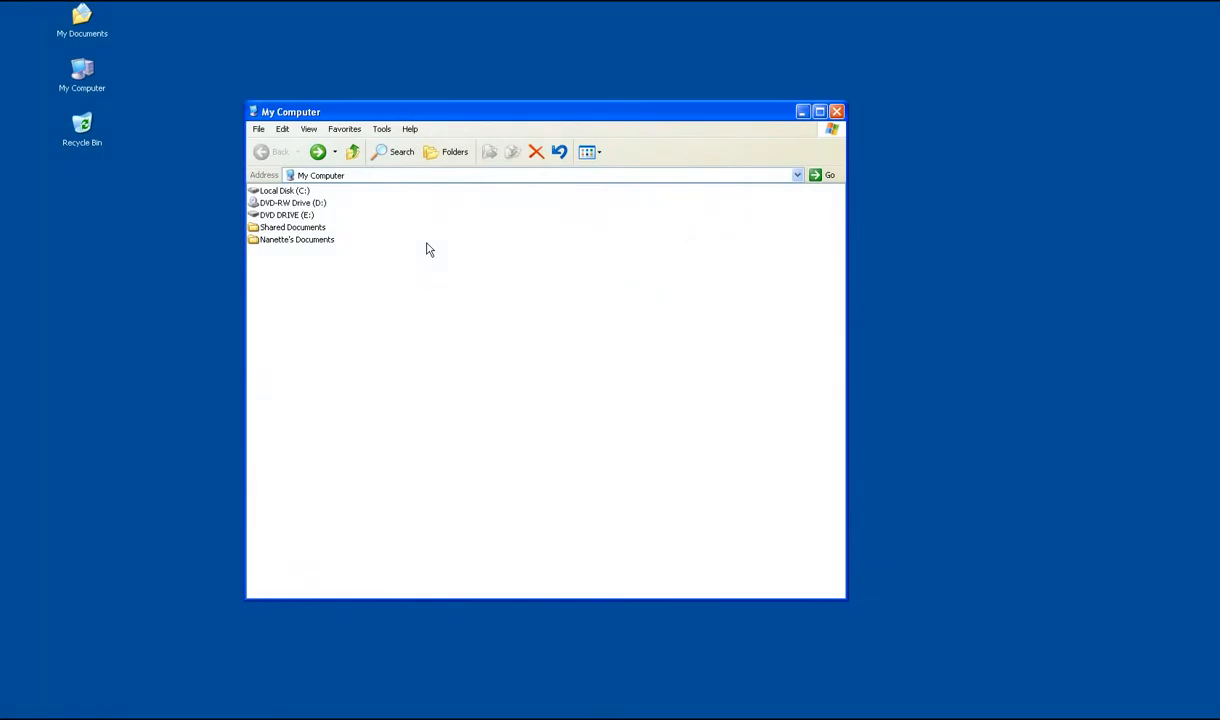
click(298, 214)
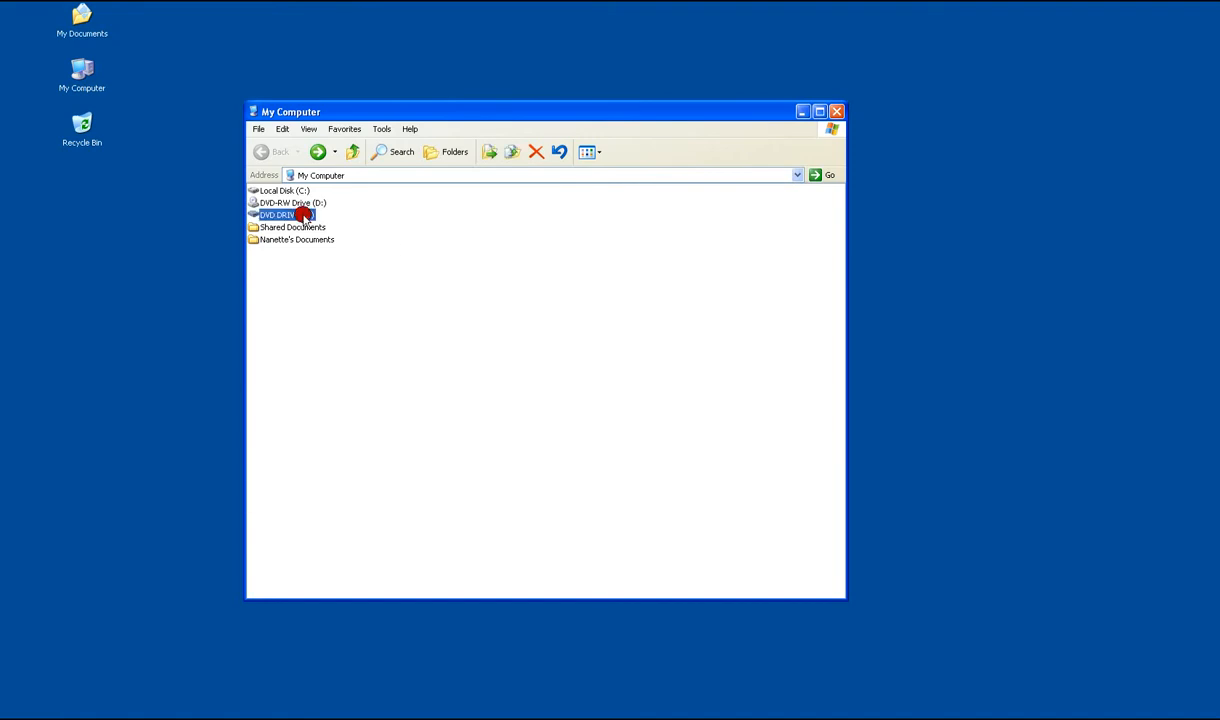
click(319, 155)
click(319, 153)
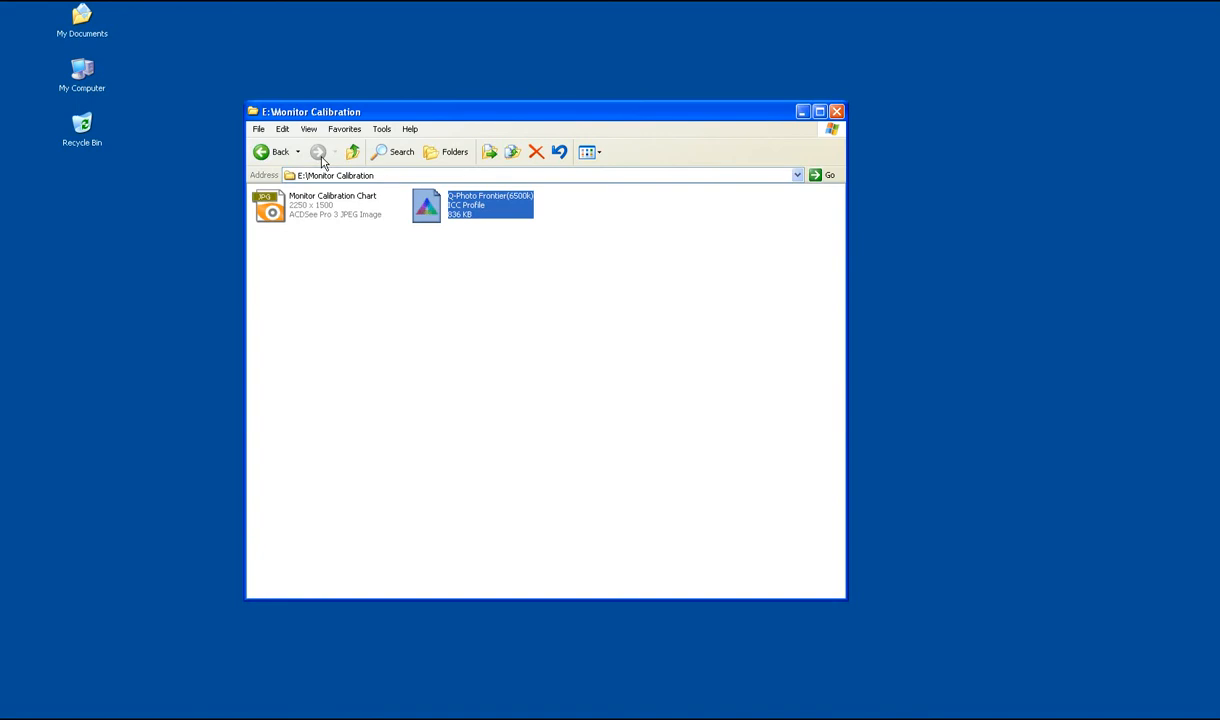
right_click(527, 217)
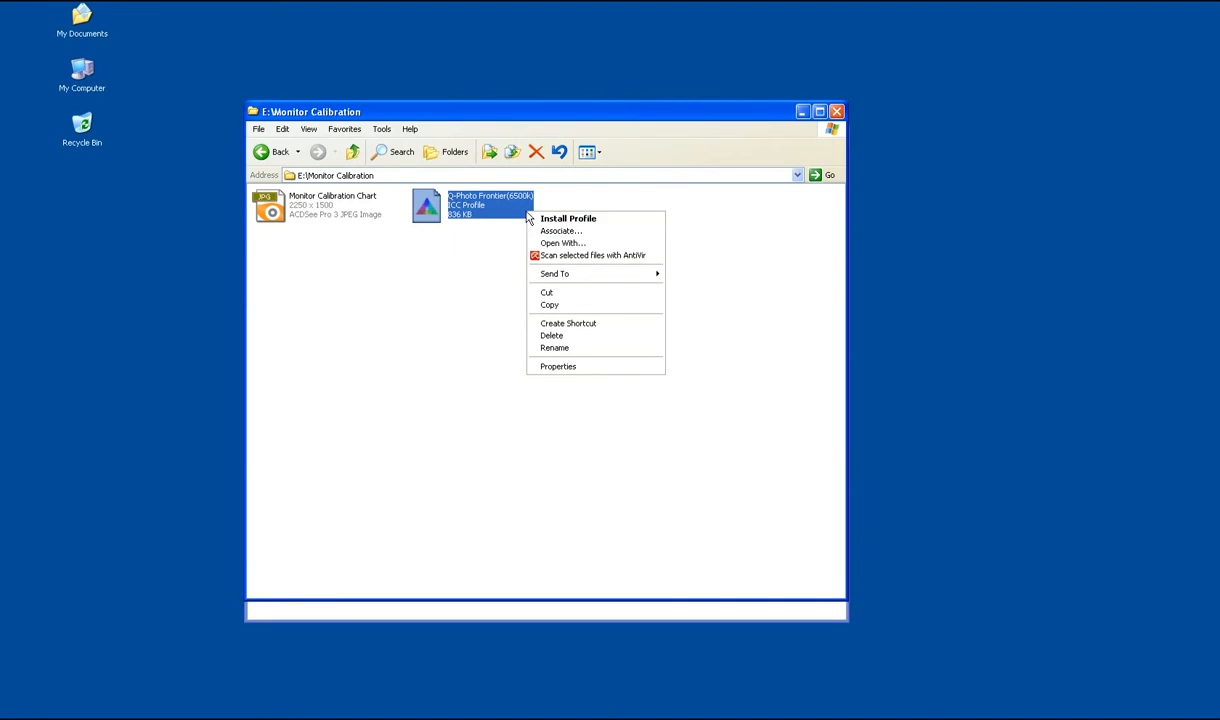
click(535, 305)
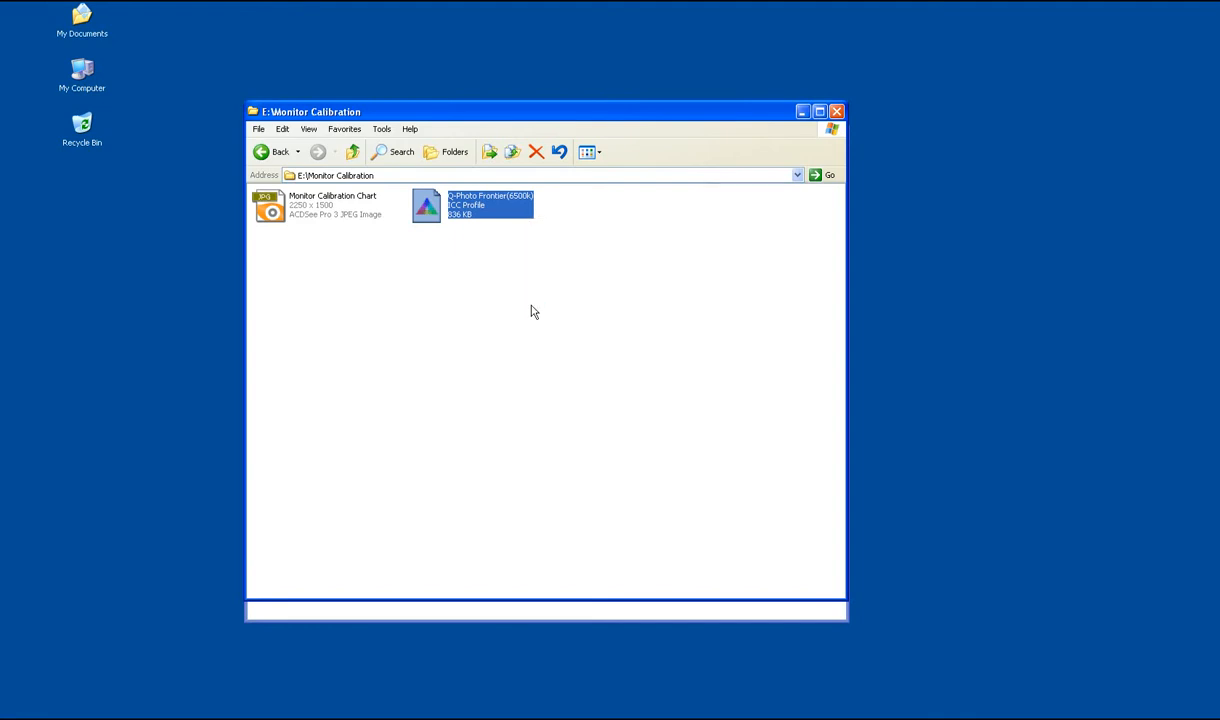
click(836, 112)
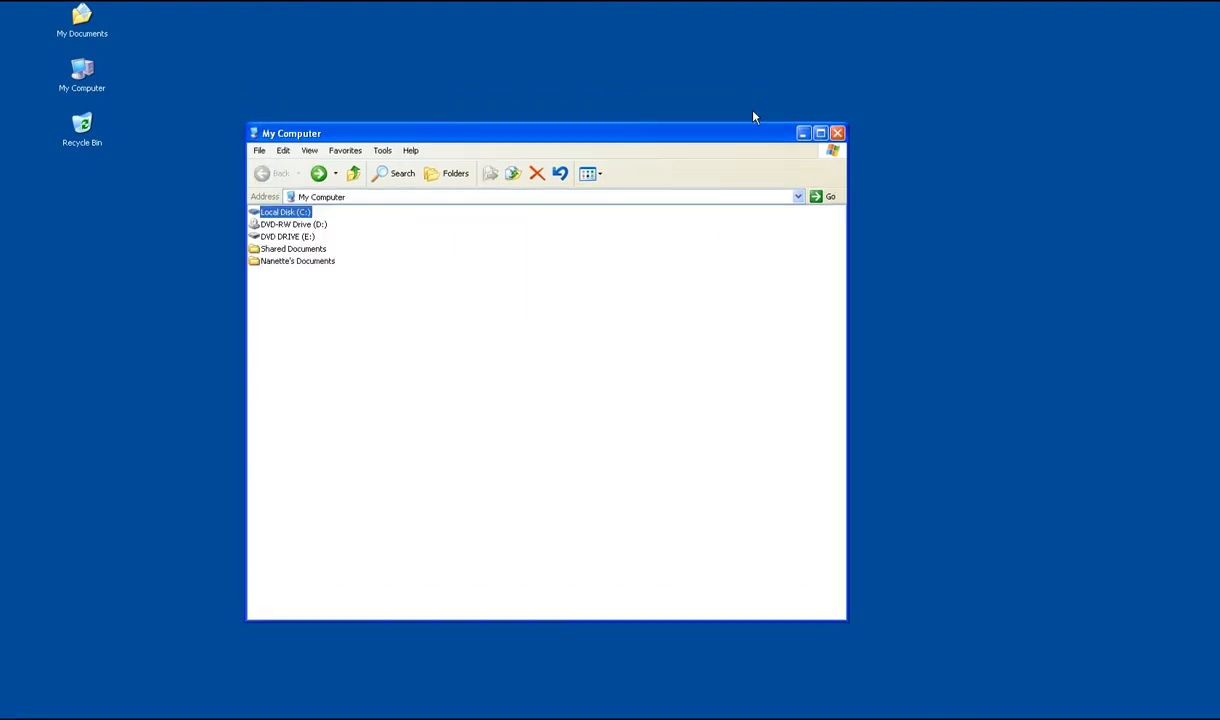
Step: Paste the copied ICC profile into C:\WINDOWS\system32\spool\drivers\color and close the folder window
click(86, 70)
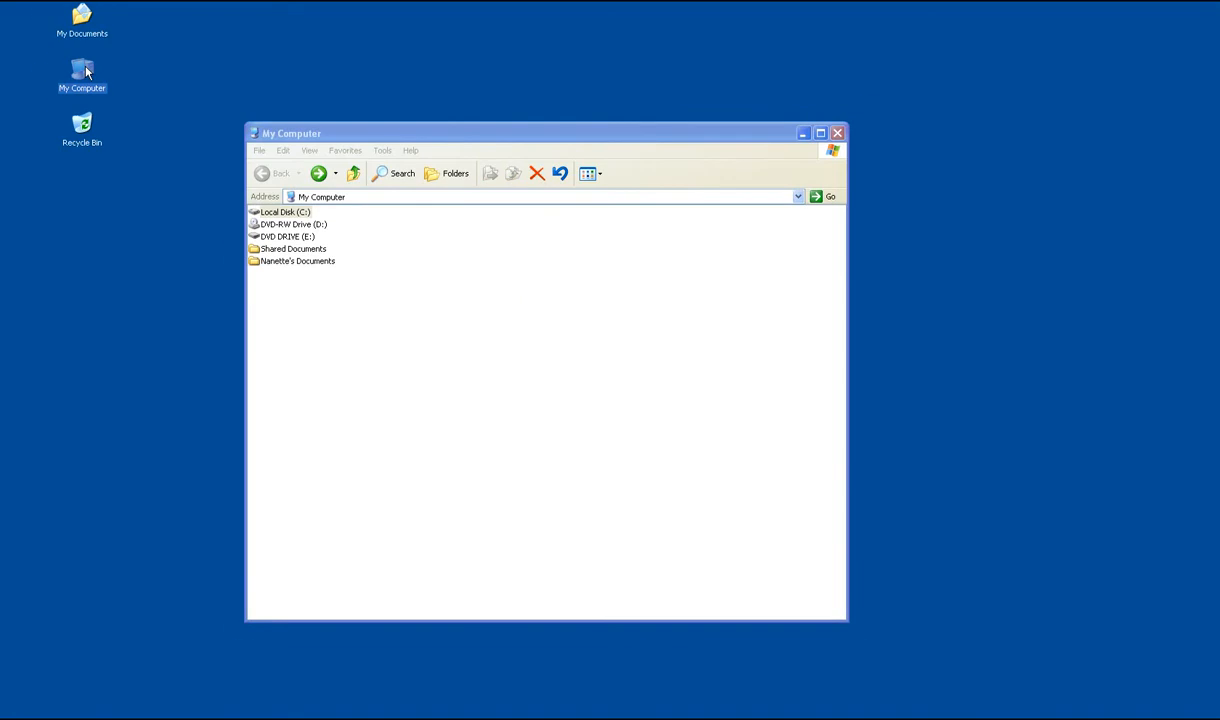
click(308, 132)
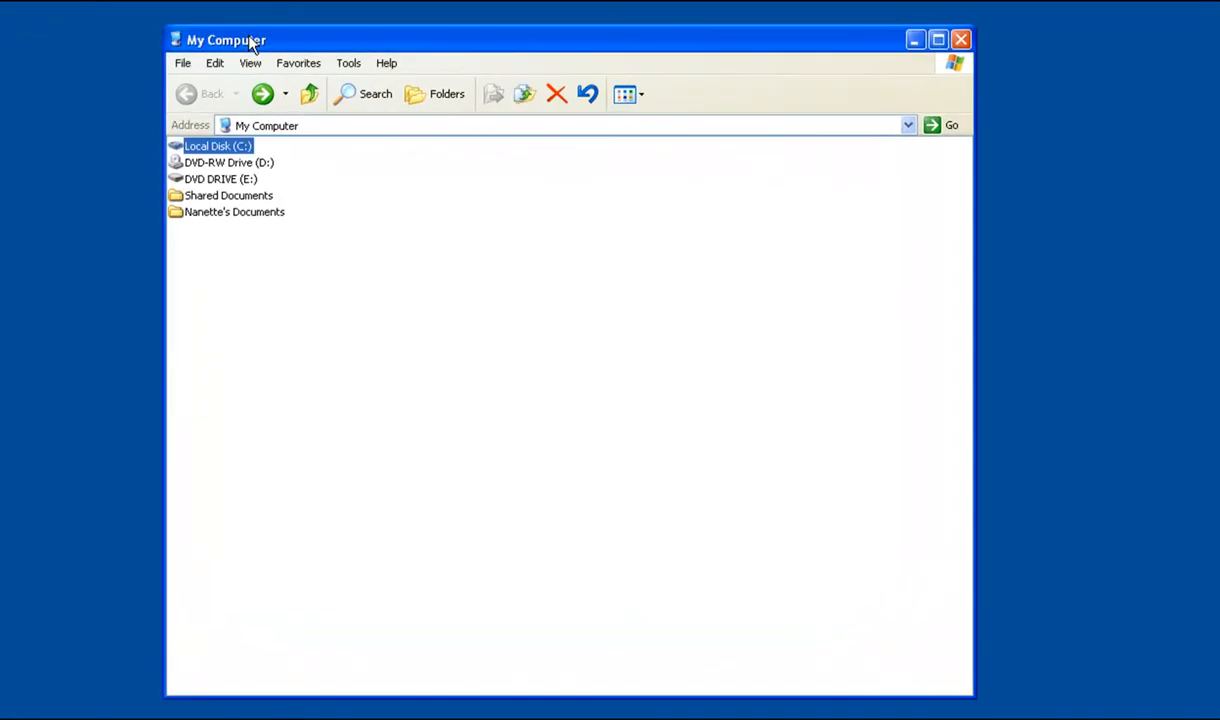
click(262, 94)
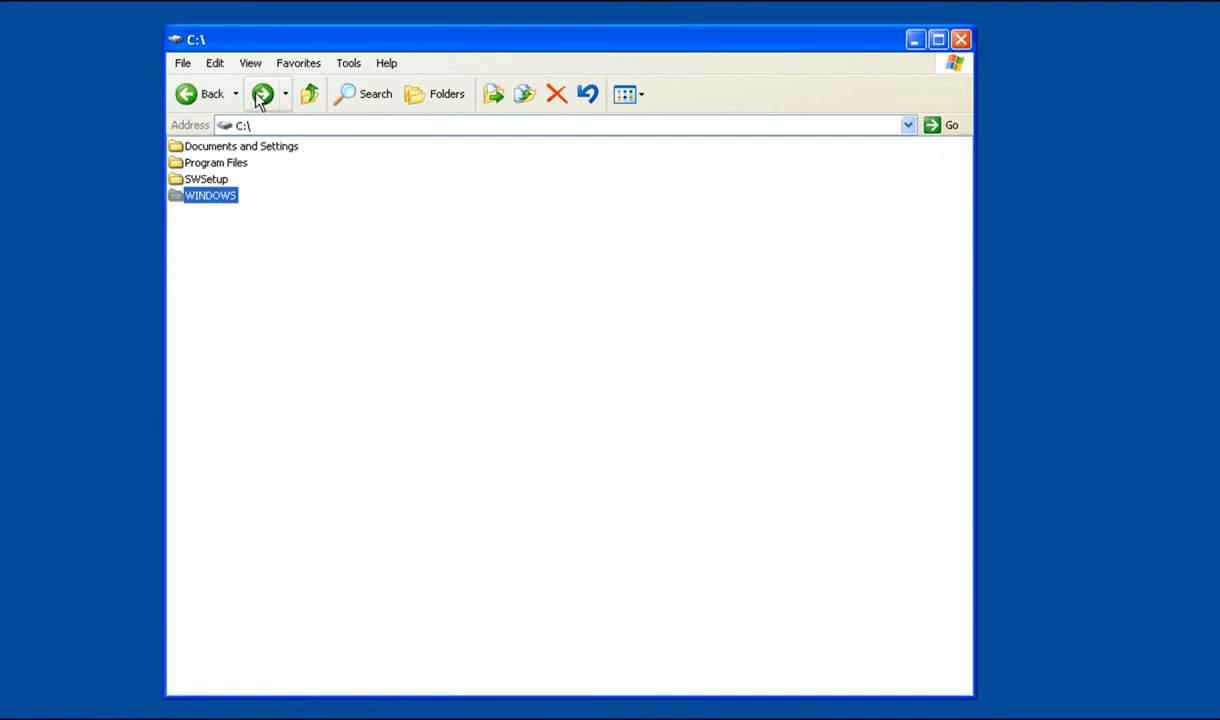
click(262, 94)
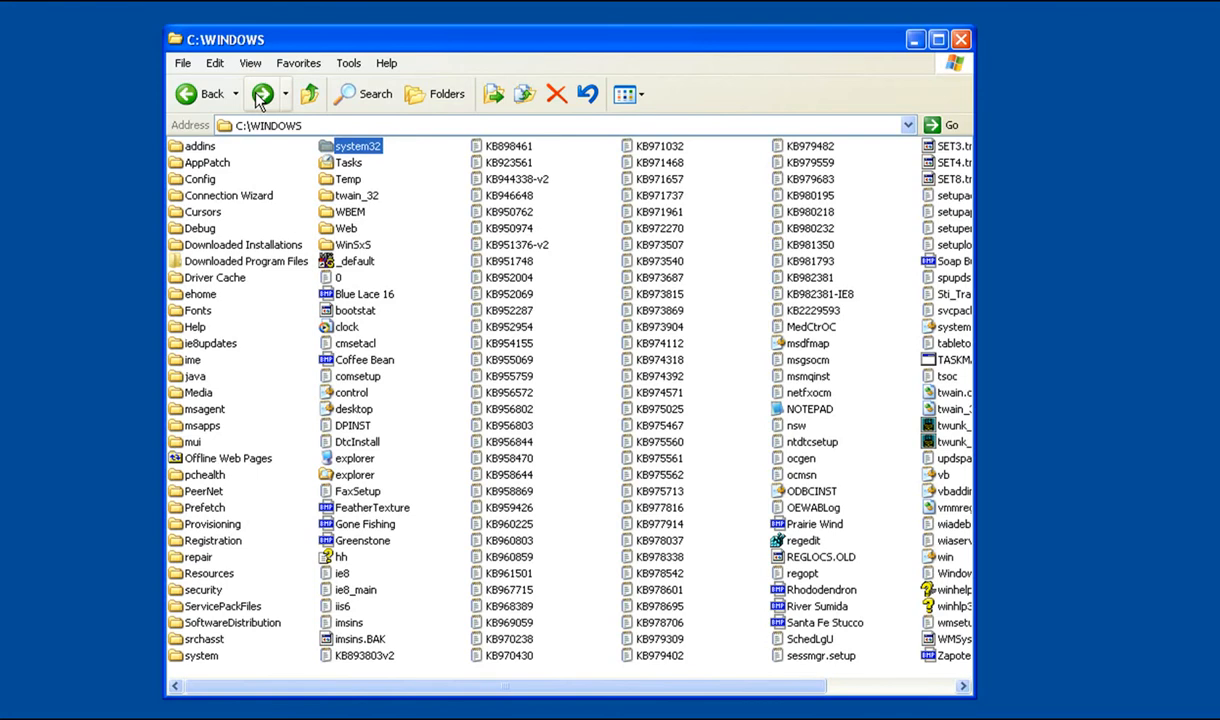
click(262, 94)
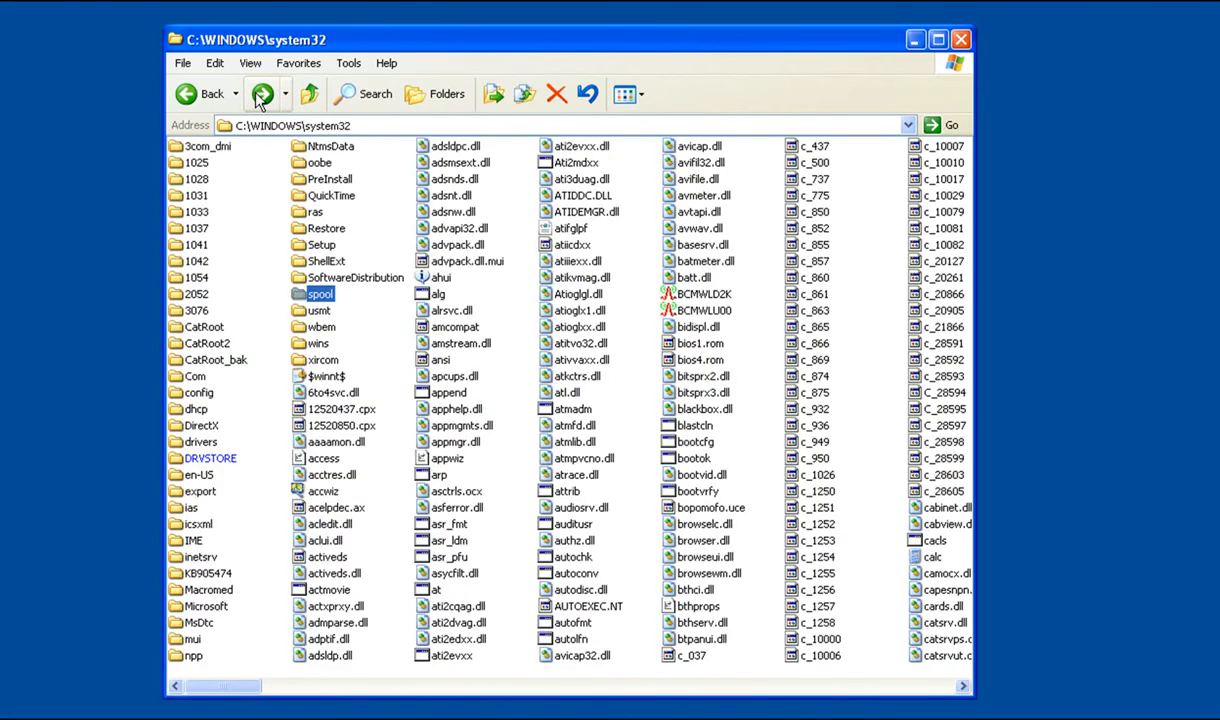
click(262, 94)
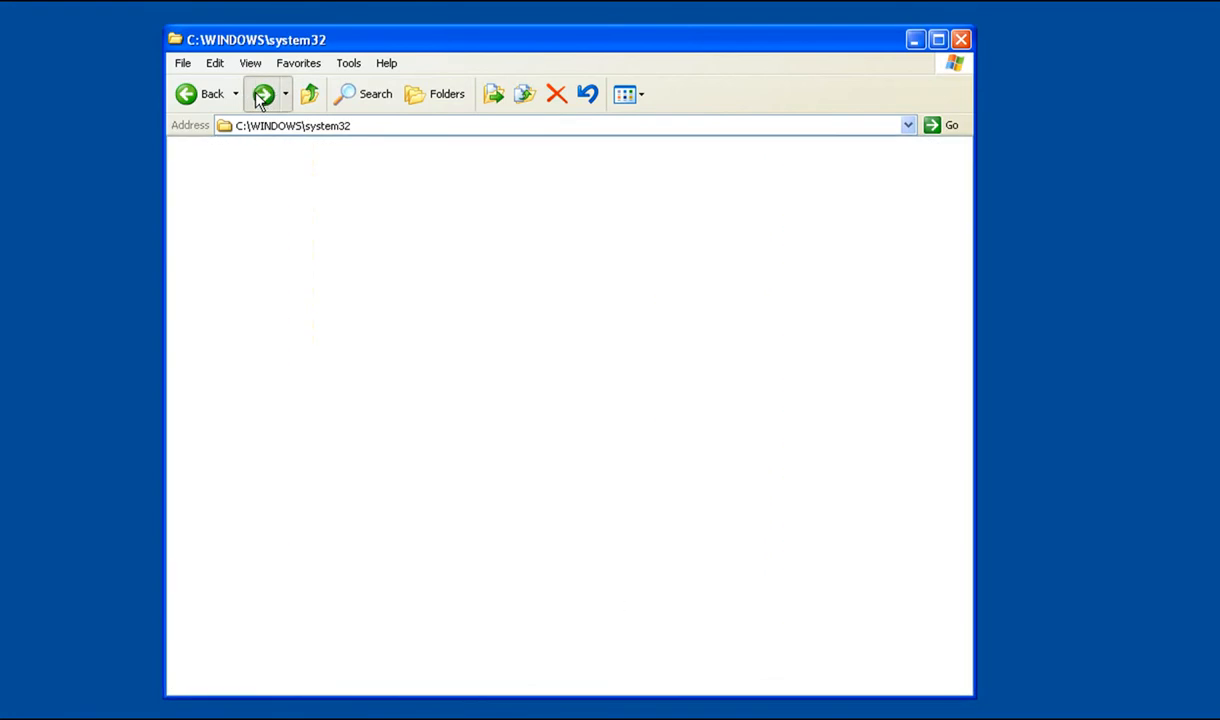
click(260, 94)
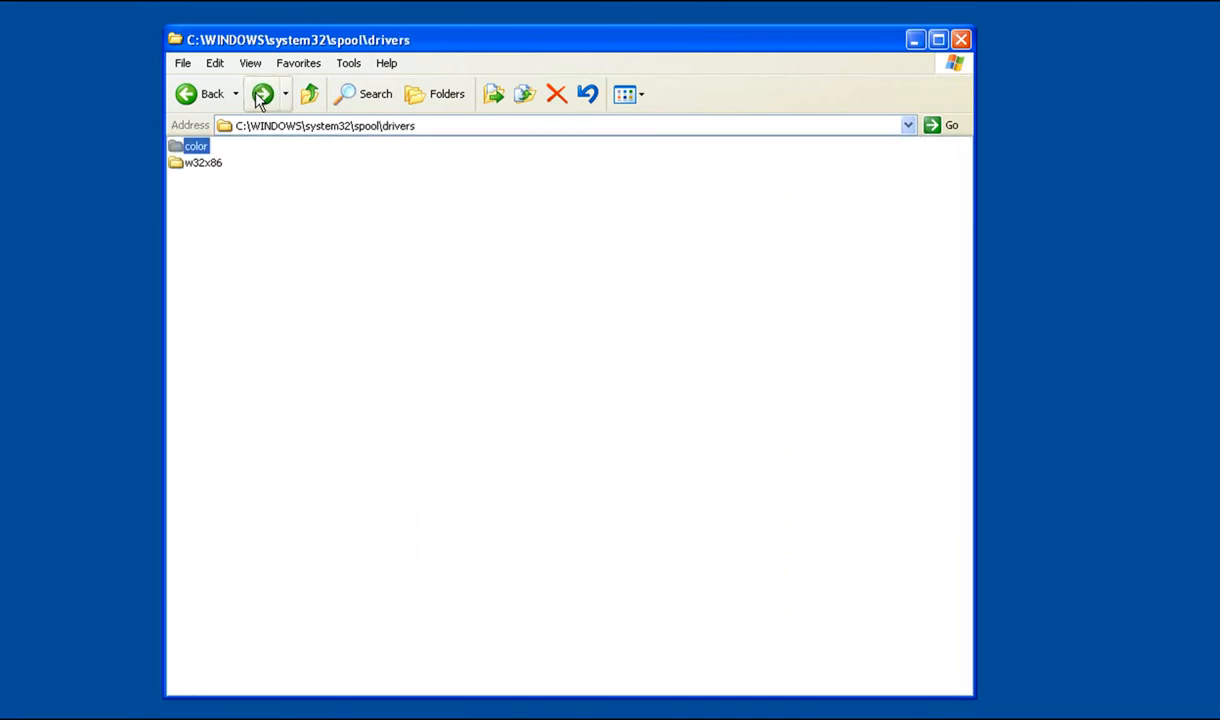
click(262, 94)
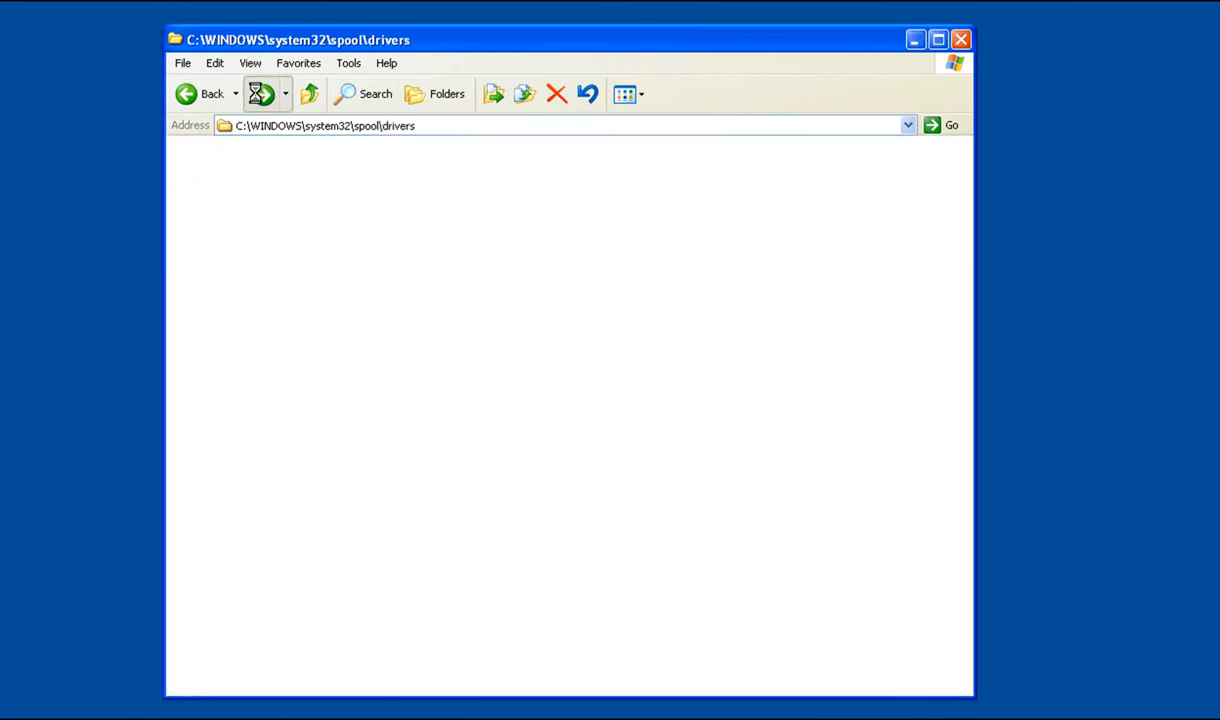
right_click(441, 240)
click(458, 341)
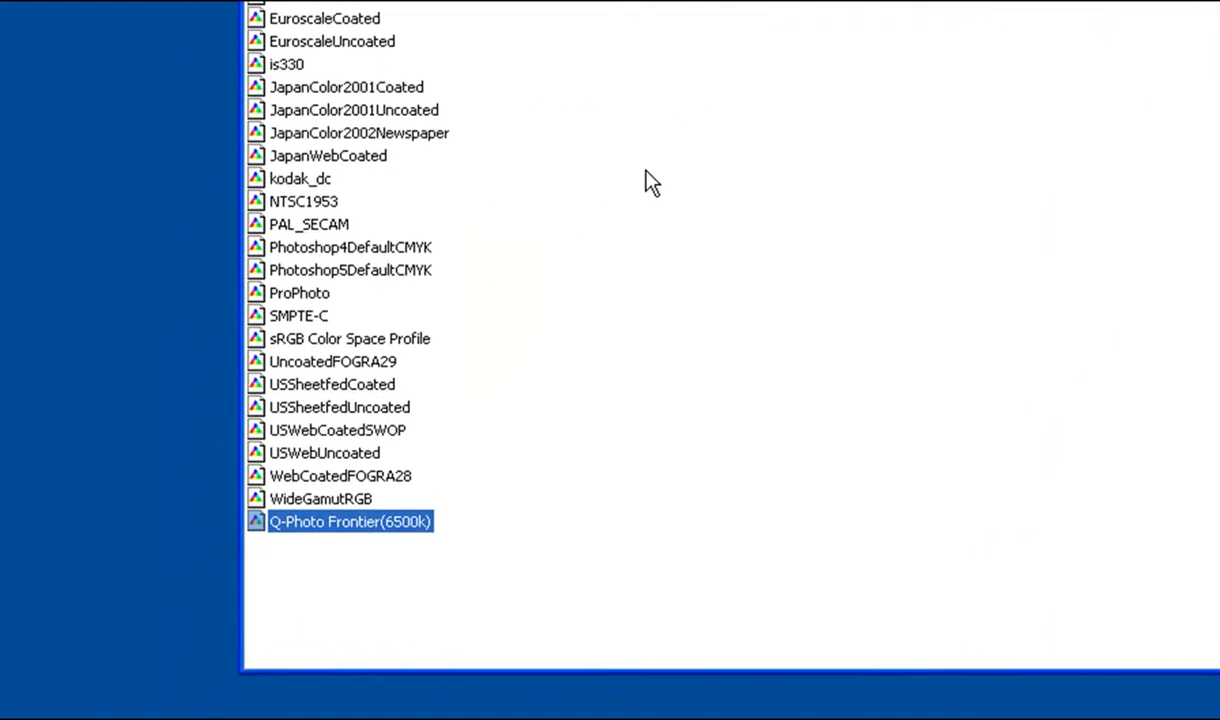
click(716, 106)
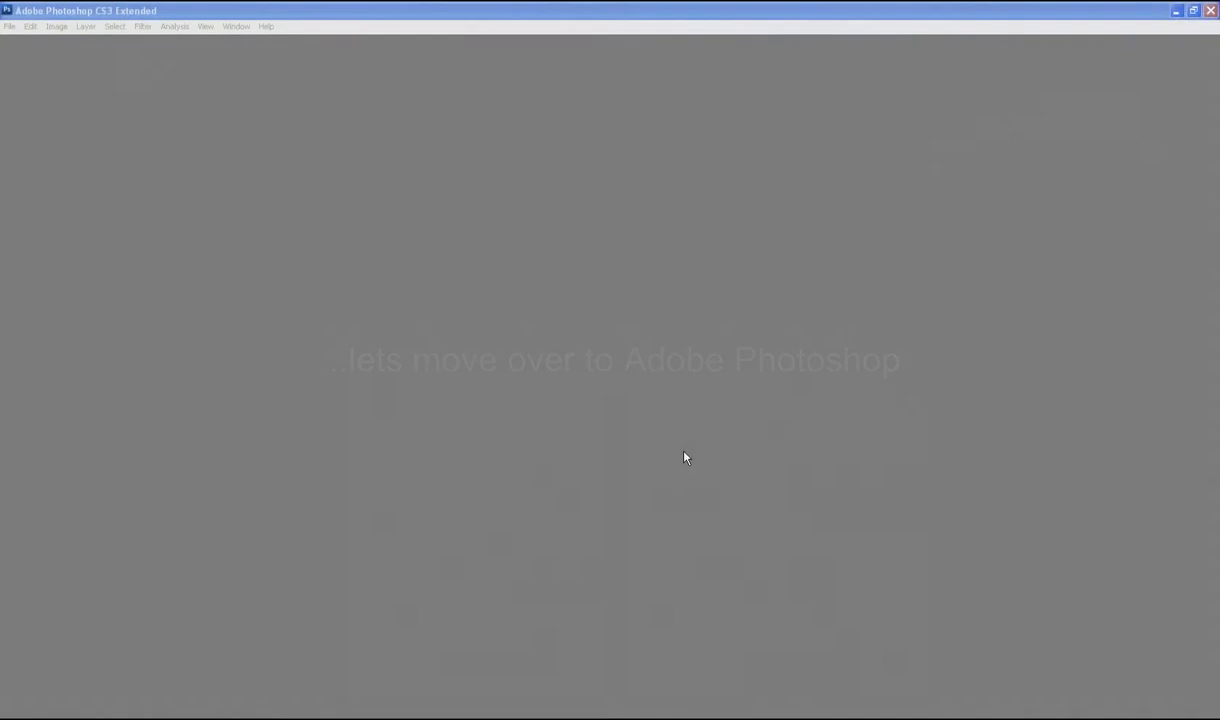
Step: Switch to Adobe Photoshop and open the Monitor Calibration Chart image from the Monitor Calibration folder
click(683, 453)
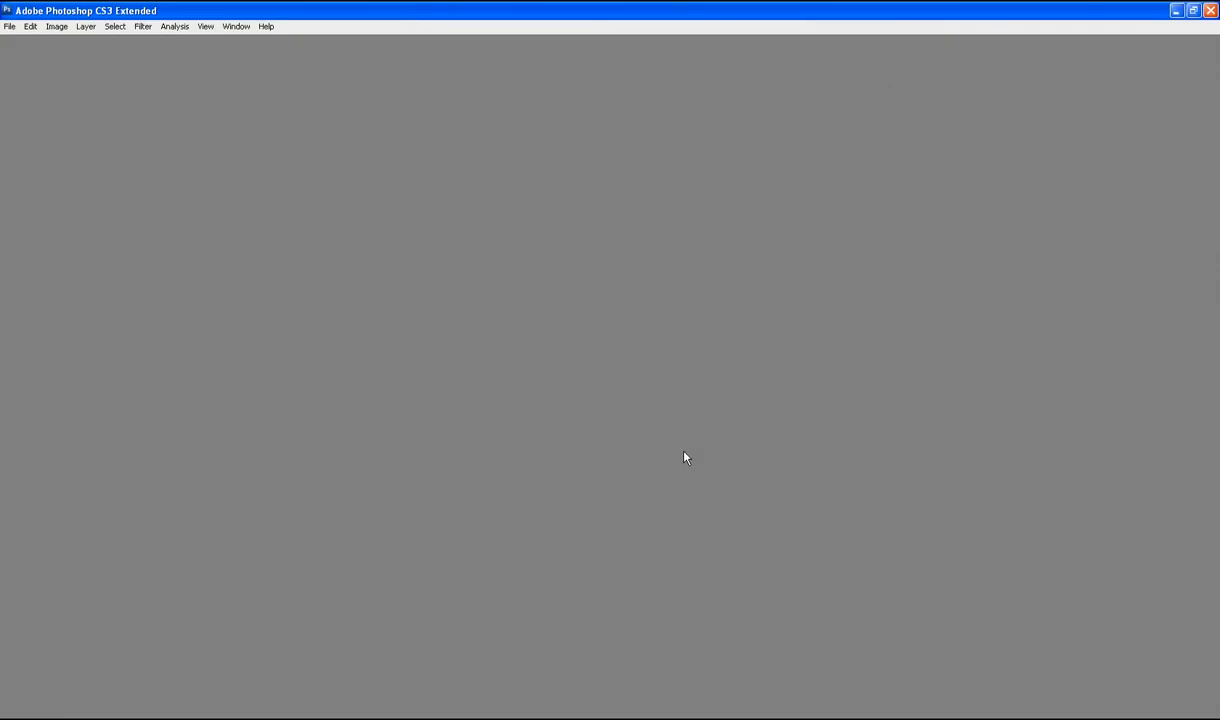
double_click(648, 416)
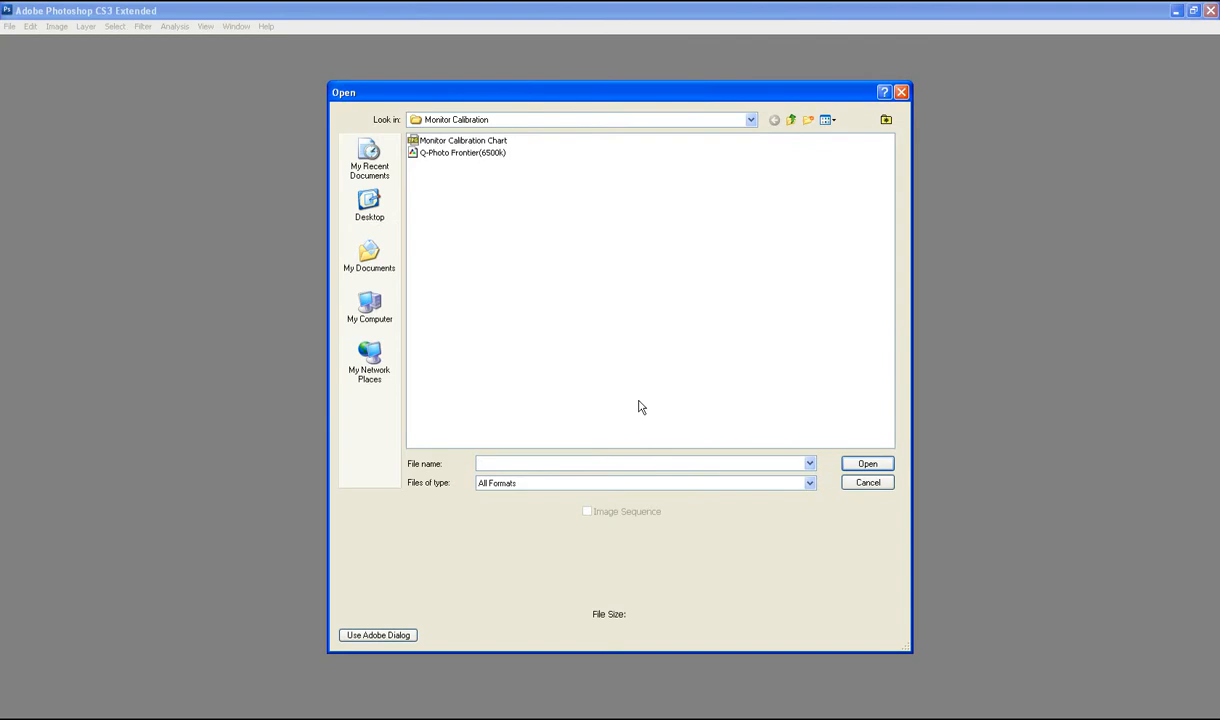
click(506, 142)
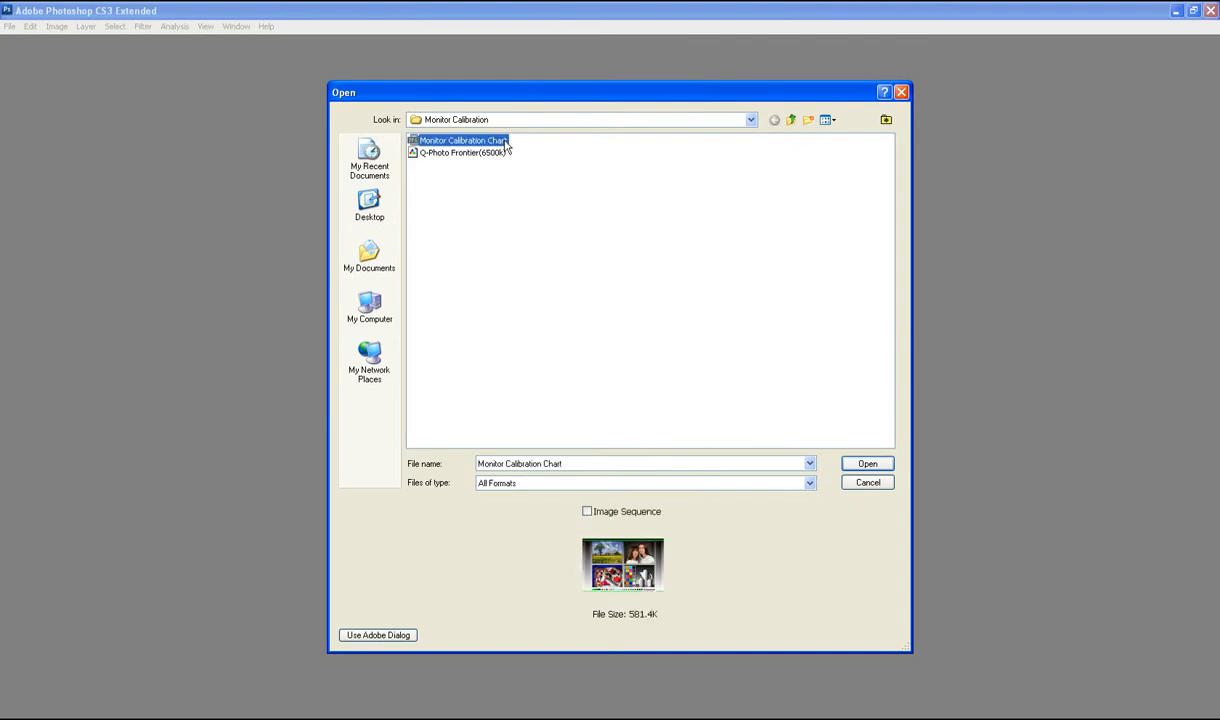
click(853, 461)
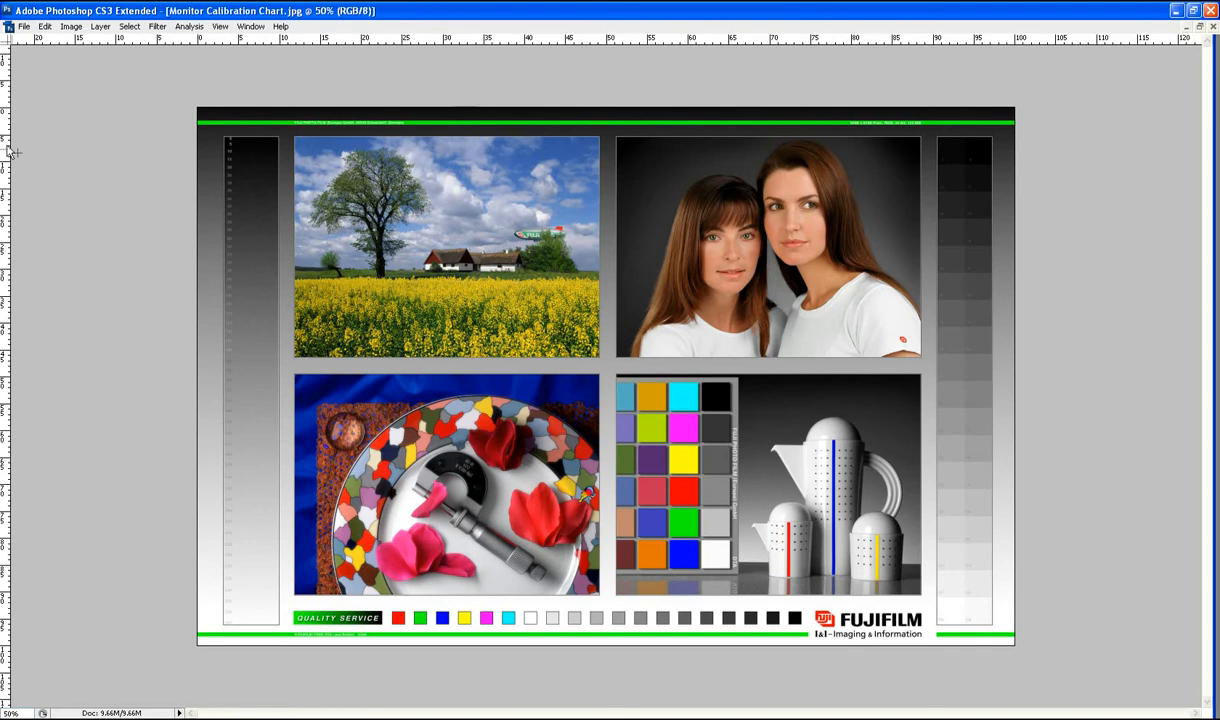
Step: Start assigning a color profile to the calibration chart and choose Q-Frontier 570 (6500k) as the profile
click(46, 27)
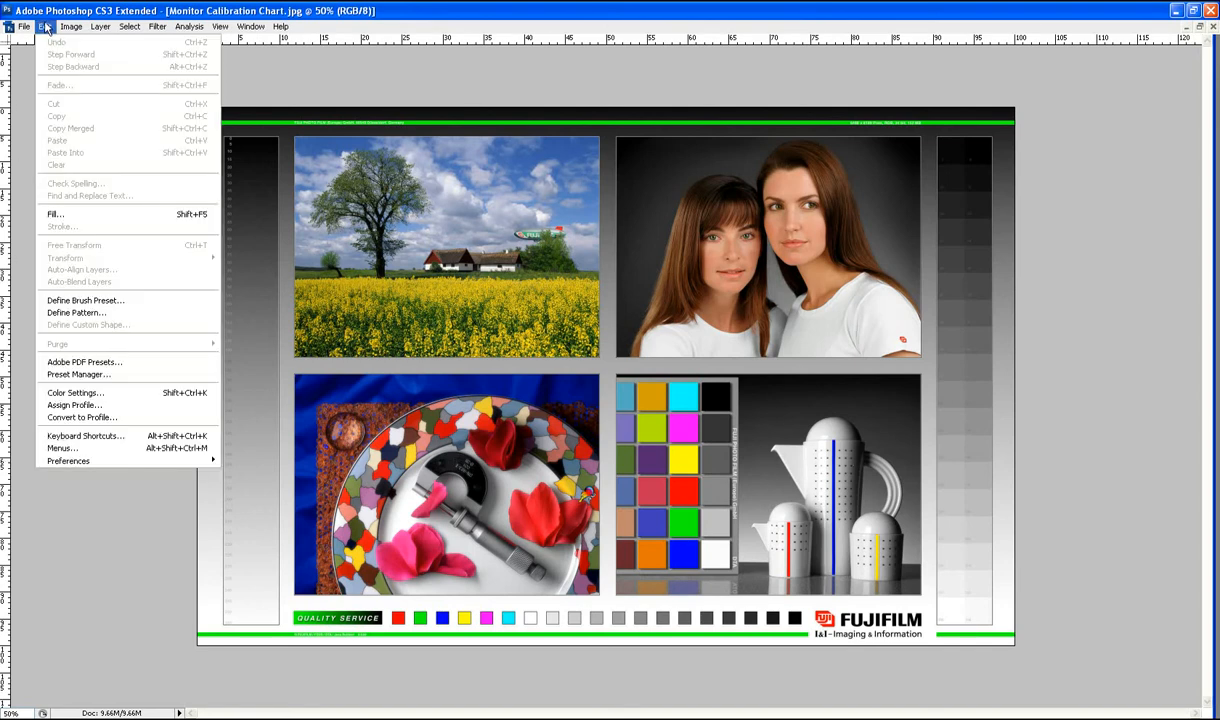
click(77, 404)
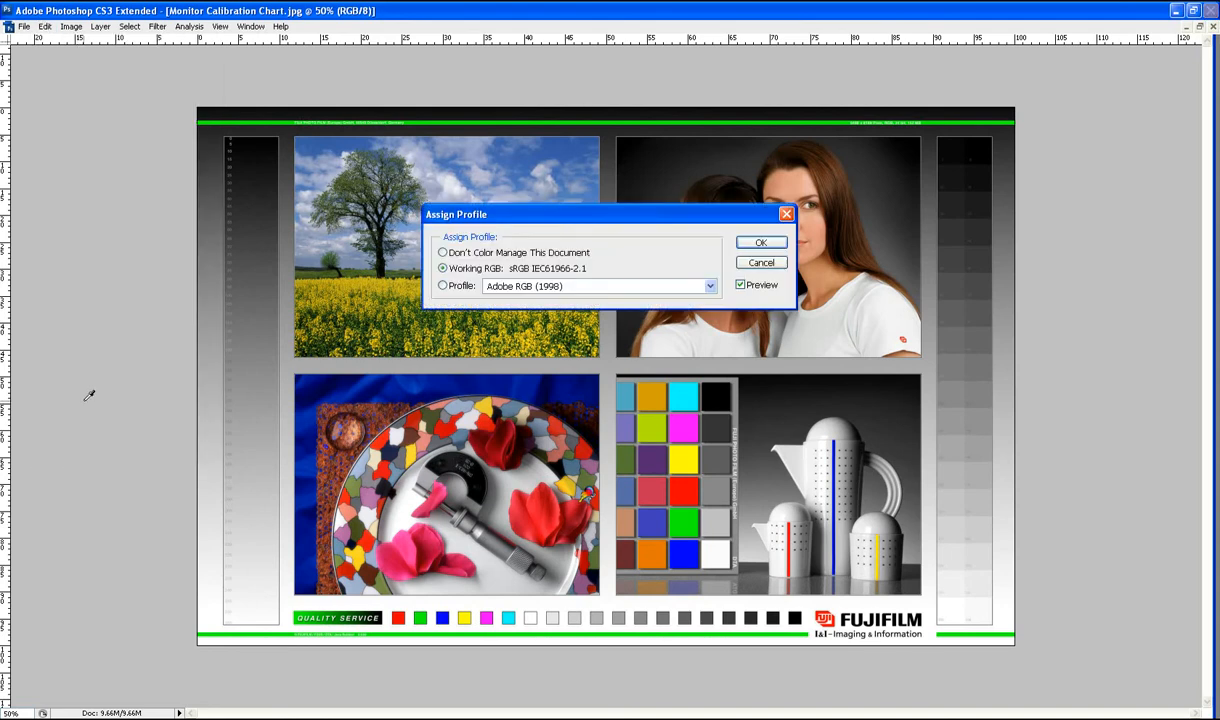
click(443, 286)
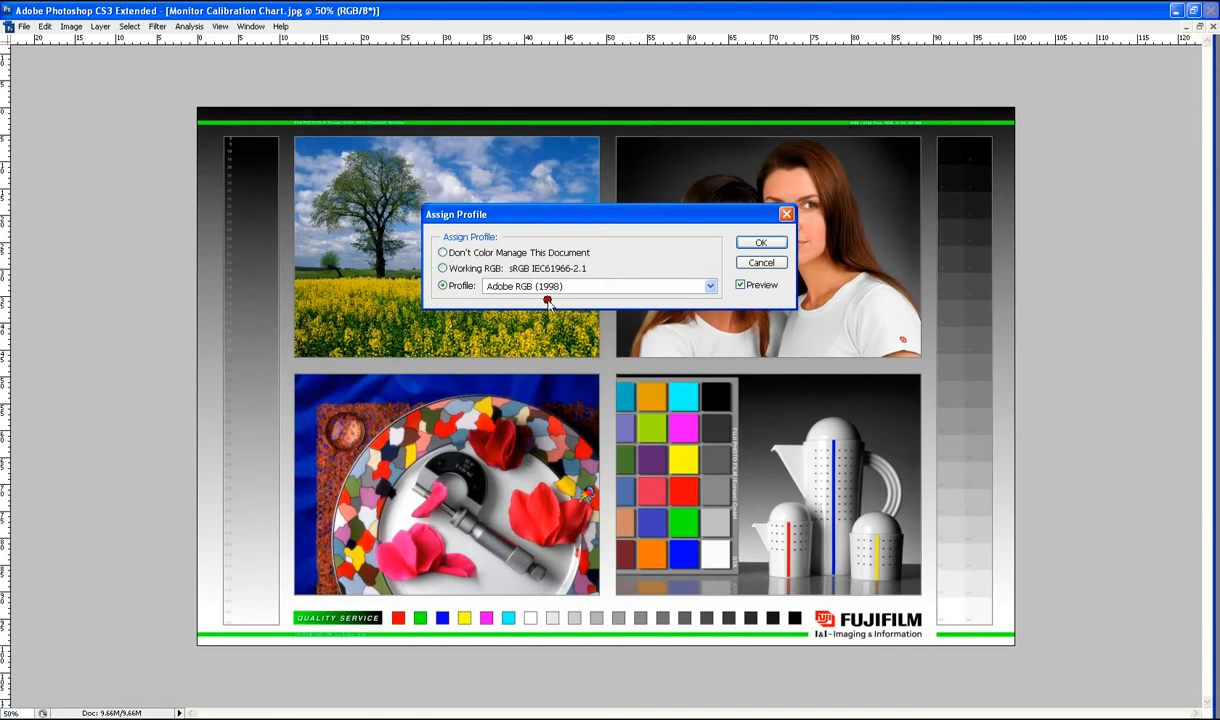
click(710, 286)
scroll(658, 517, down, 5)
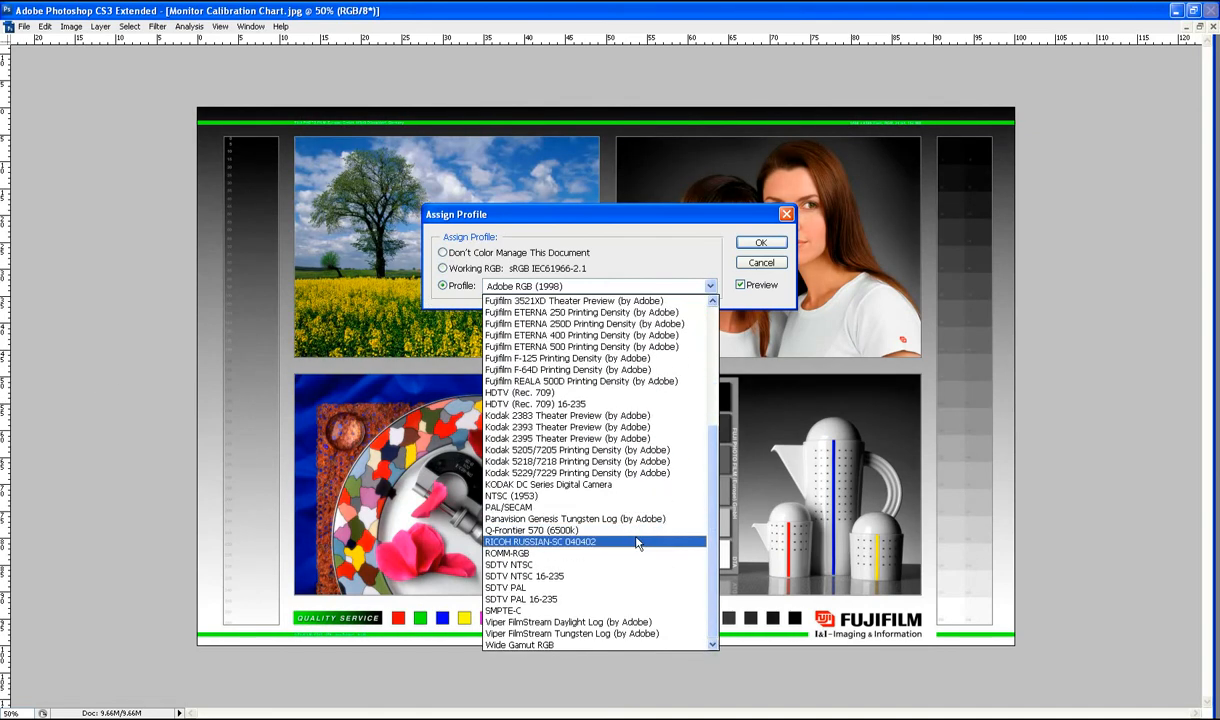
click(552, 530)
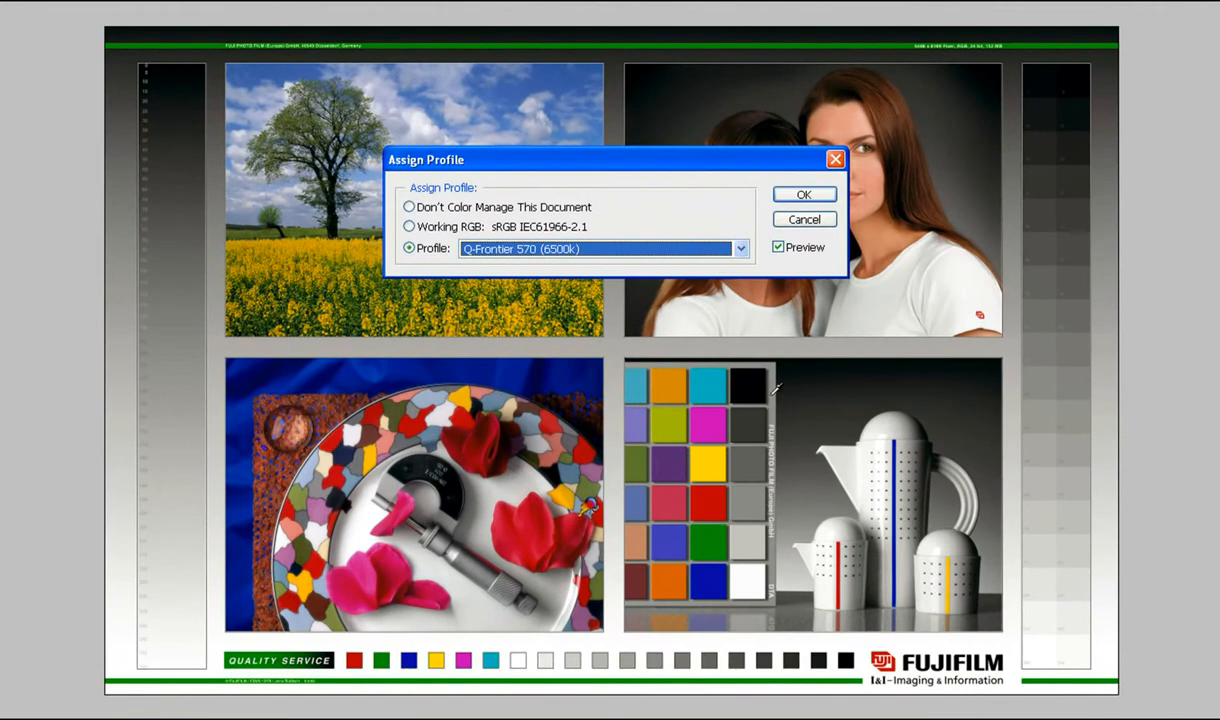
Step: Toggle the profile preview to compare the chart's colors with and without the selected profile
click(779, 247)
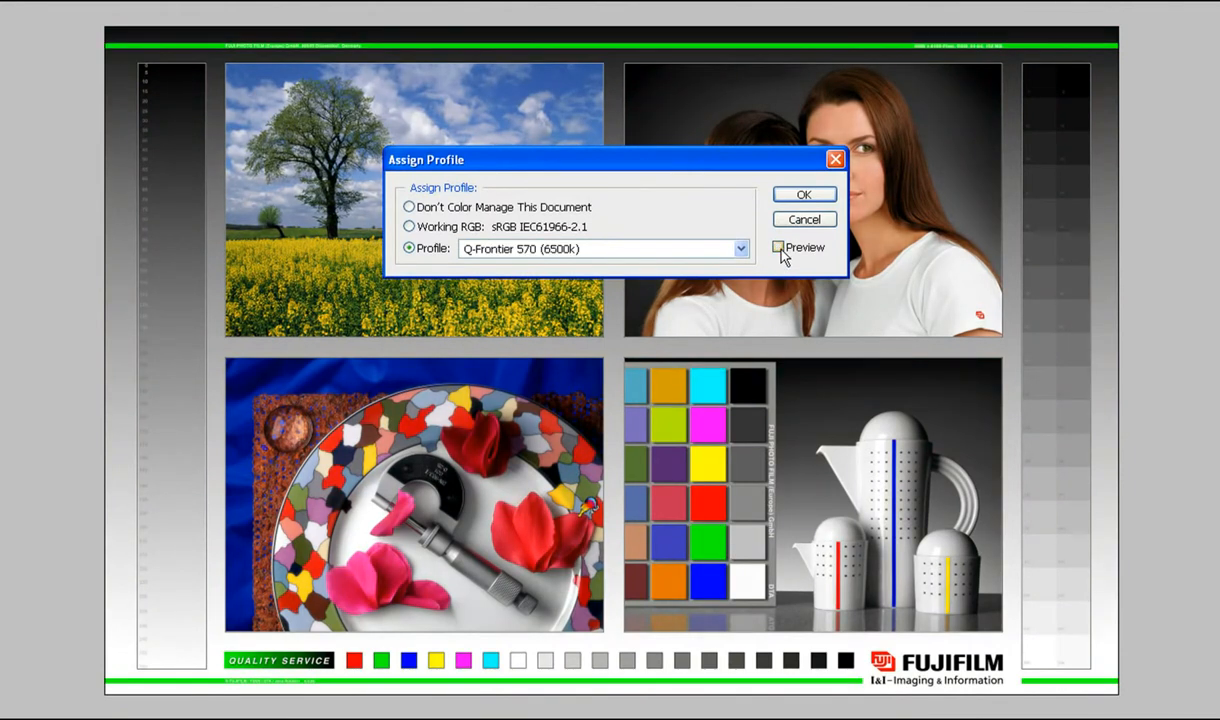
click(779, 247)
click(779, 247)
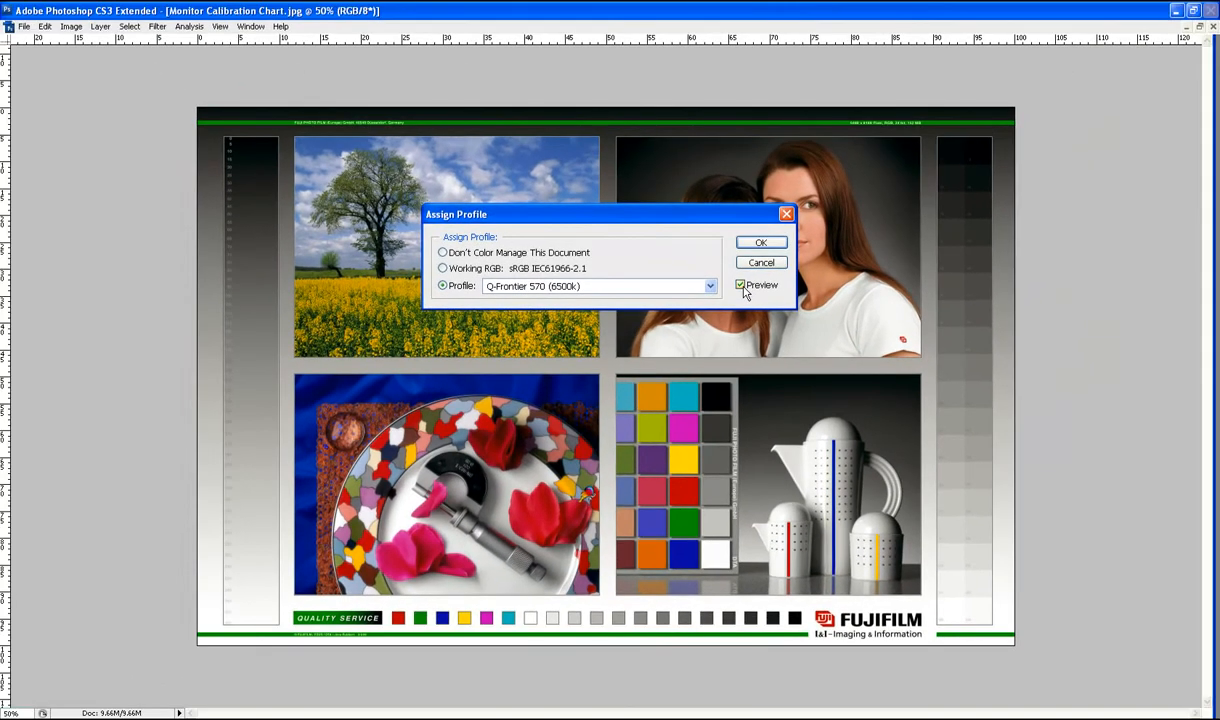
Step: Apply the Q-Frontier 570 (6500k) profile to the calibration chart and open the color settings with more options shown
click(762, 243)
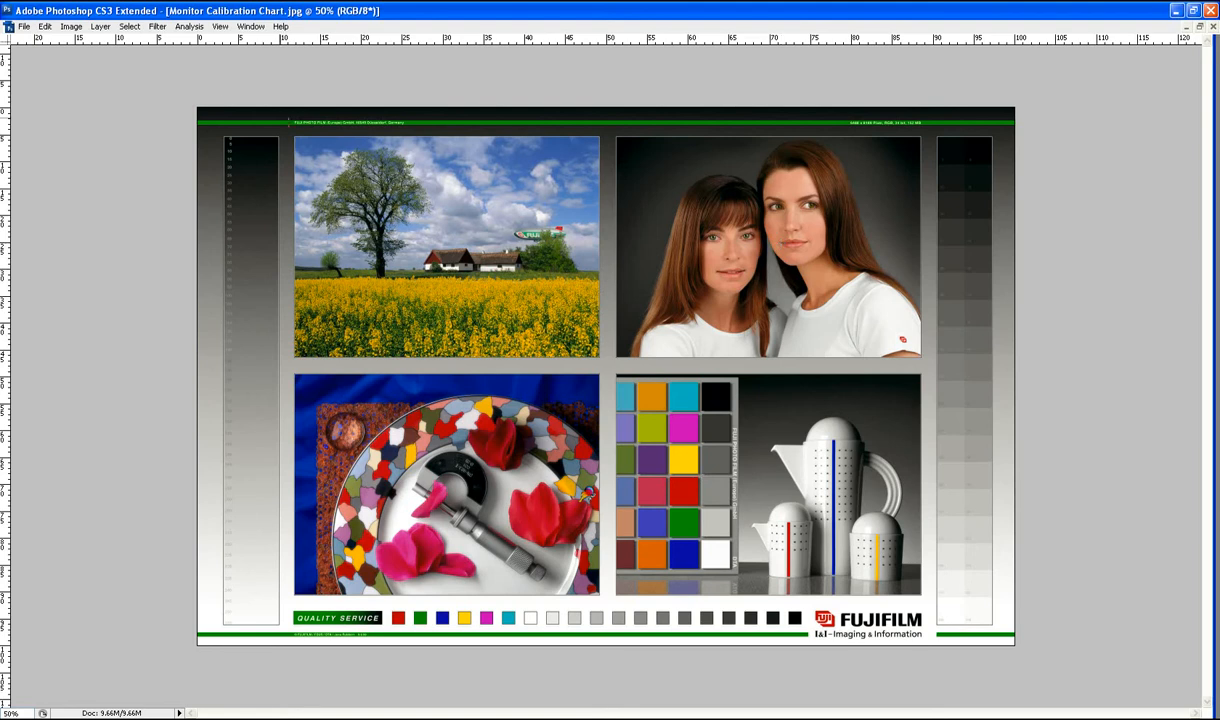
click(45, 26)
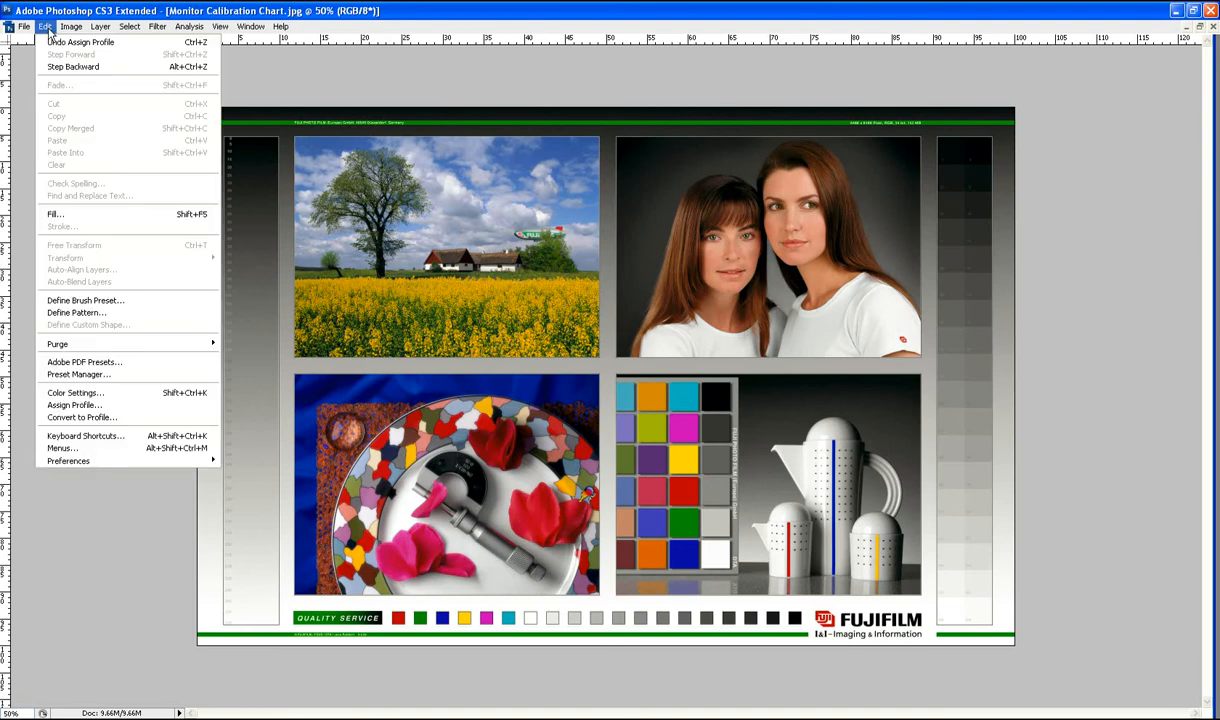
click(45, 390)
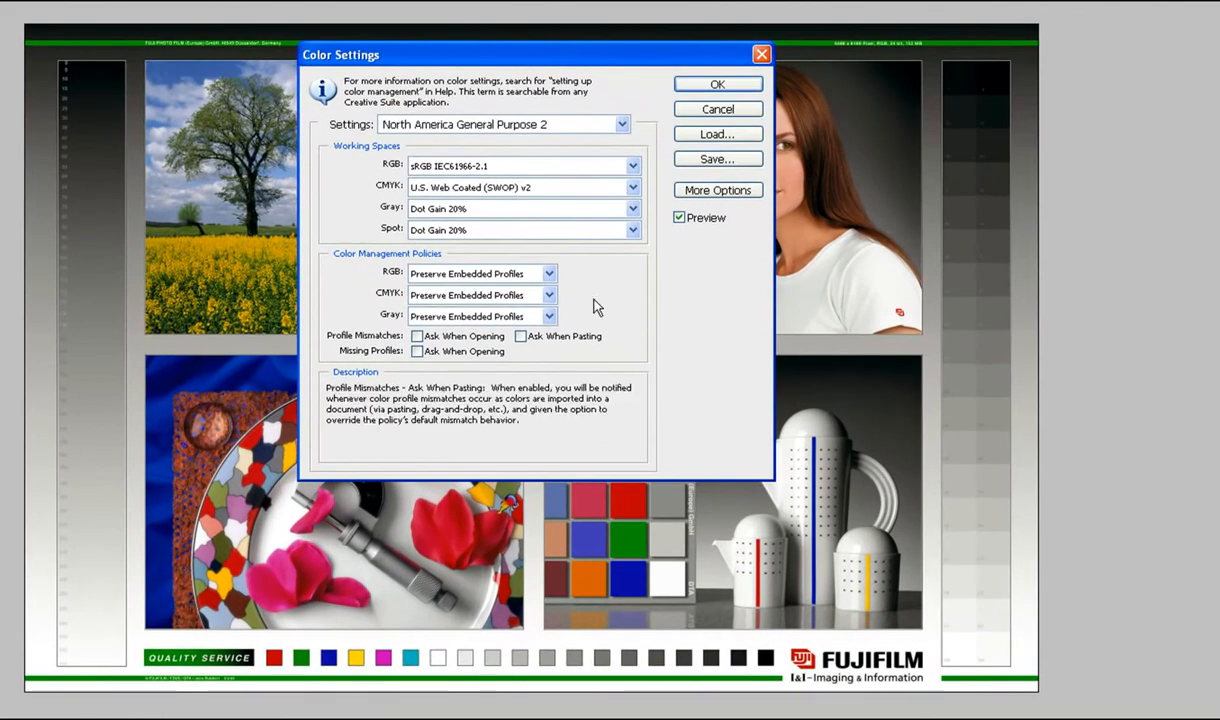
click(718, 190)
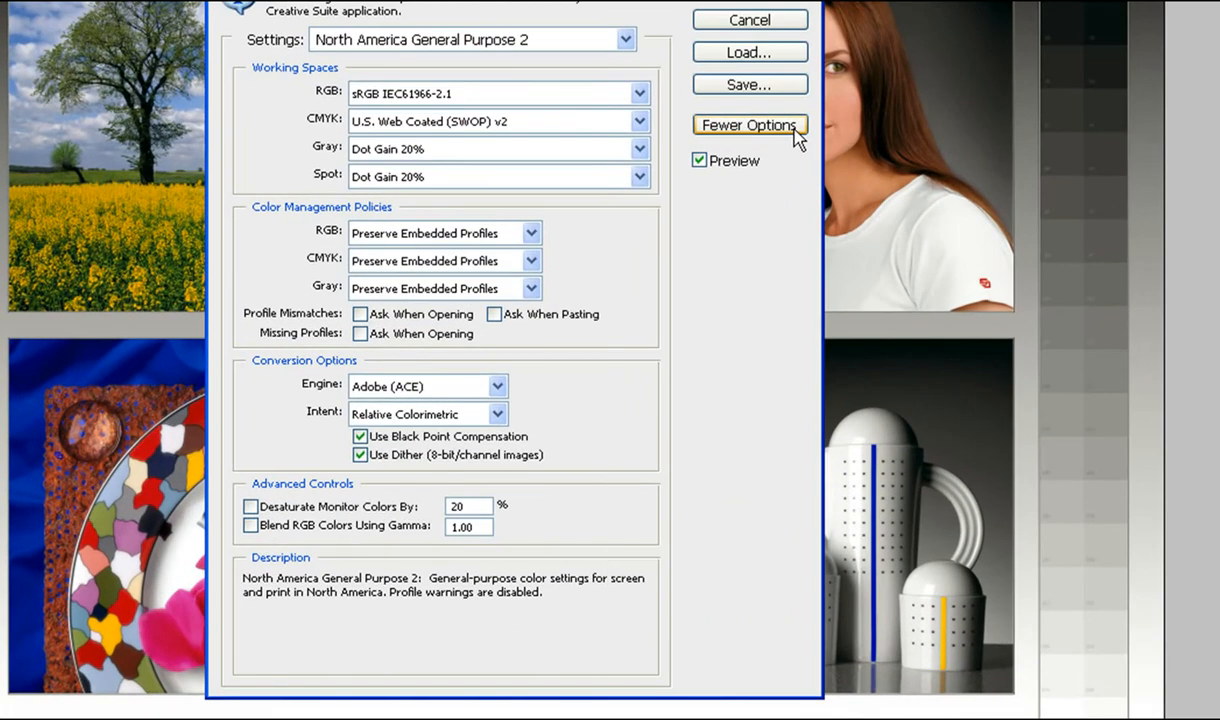
Step: In the conversion options, keep the Adobe (ACE) engine and set the rendering intent to Perceptual
click(612, 356)
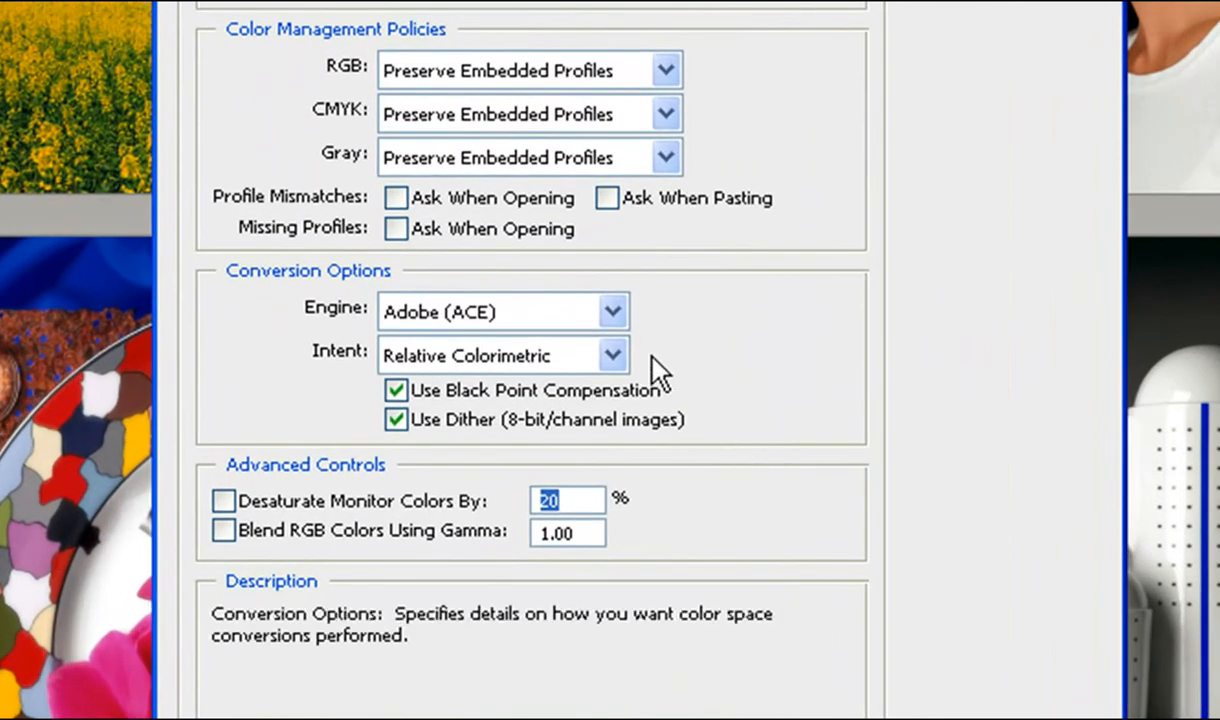
click(613, 311)
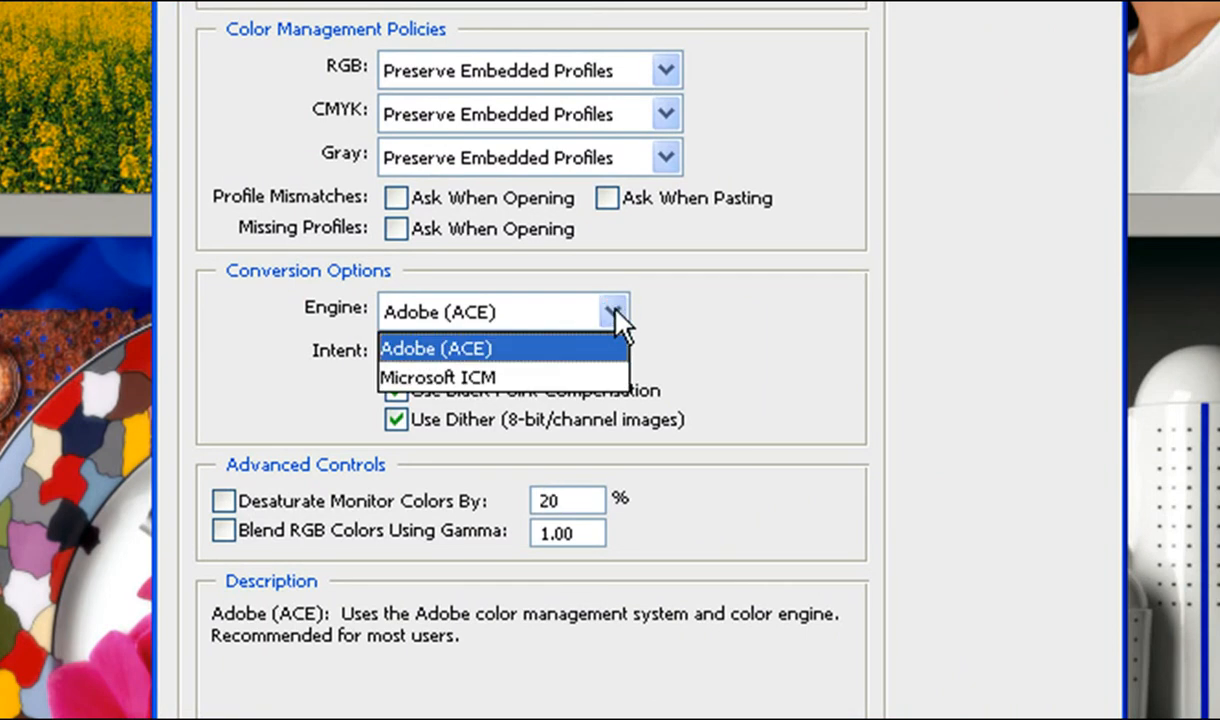
click(613, 310)
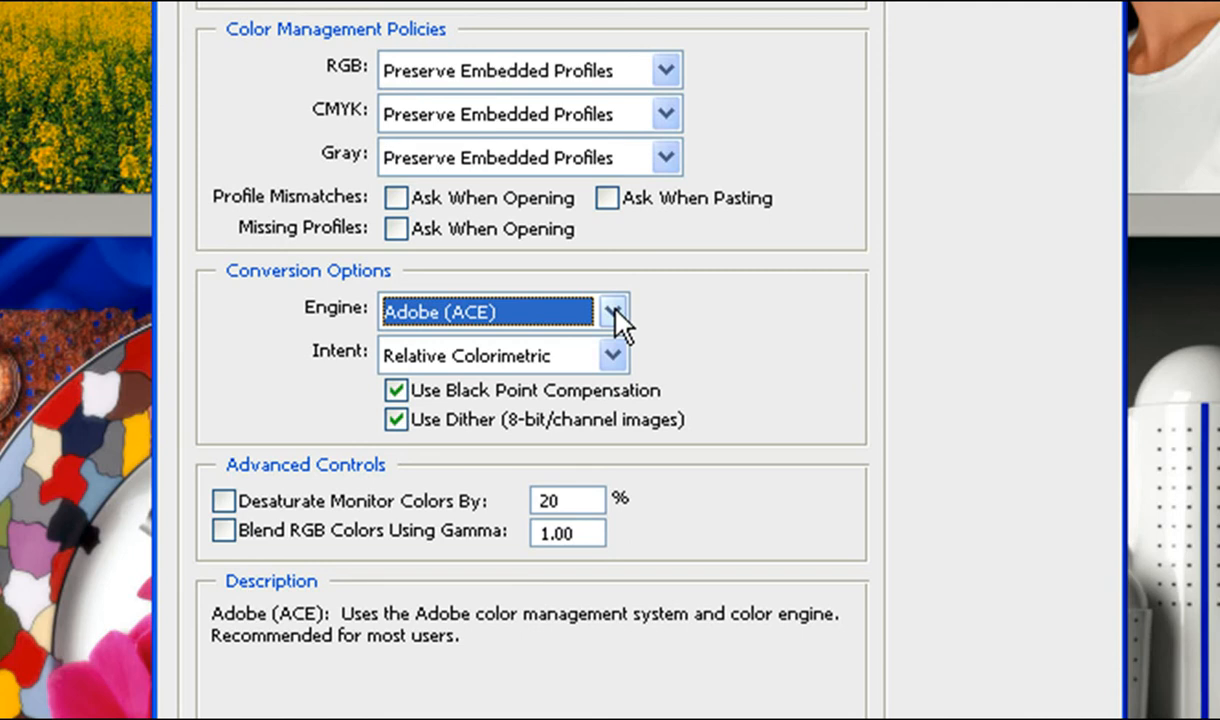
click(612, 355)
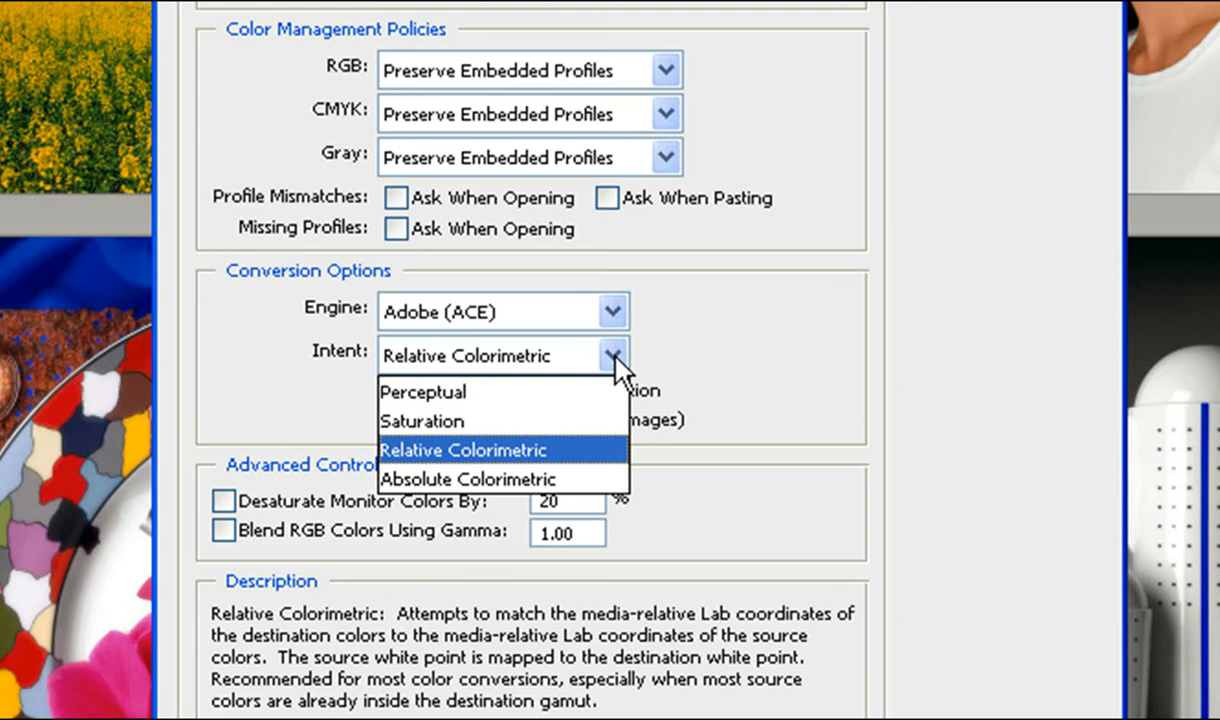
click(607, 392)
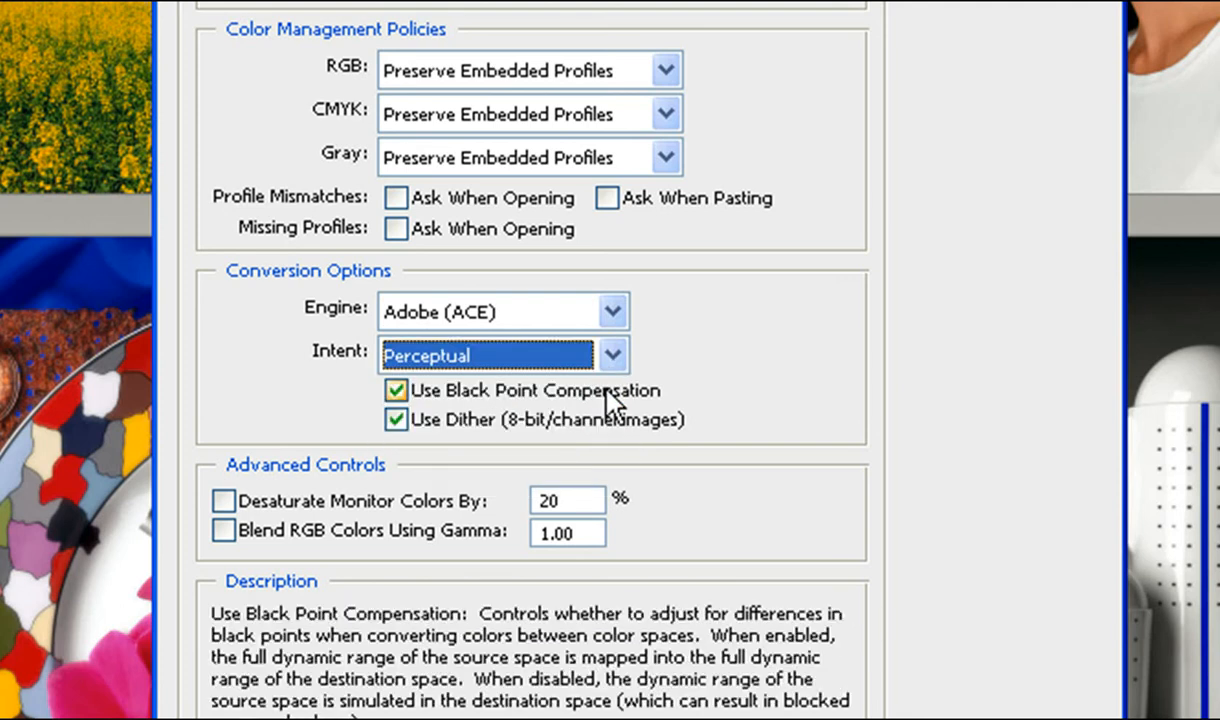
Step: Enable desaturation of monitor colors by 10% and apply the color settings
click(632, 460)
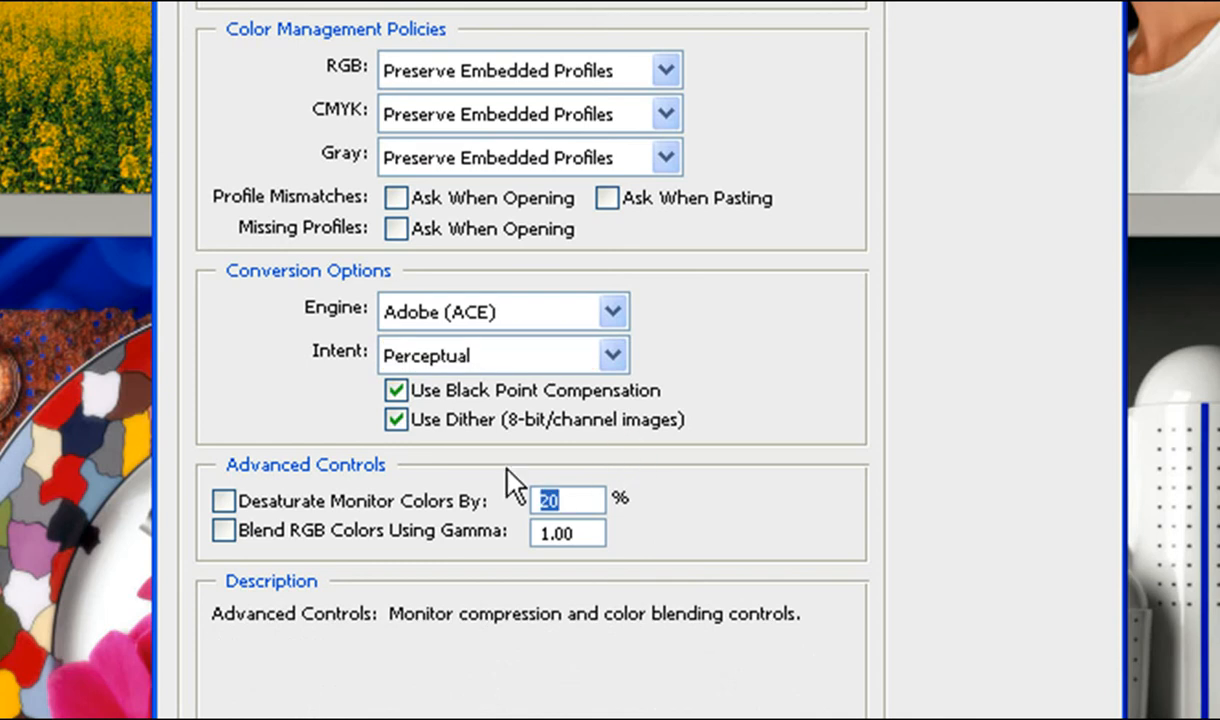
click(224, 502)
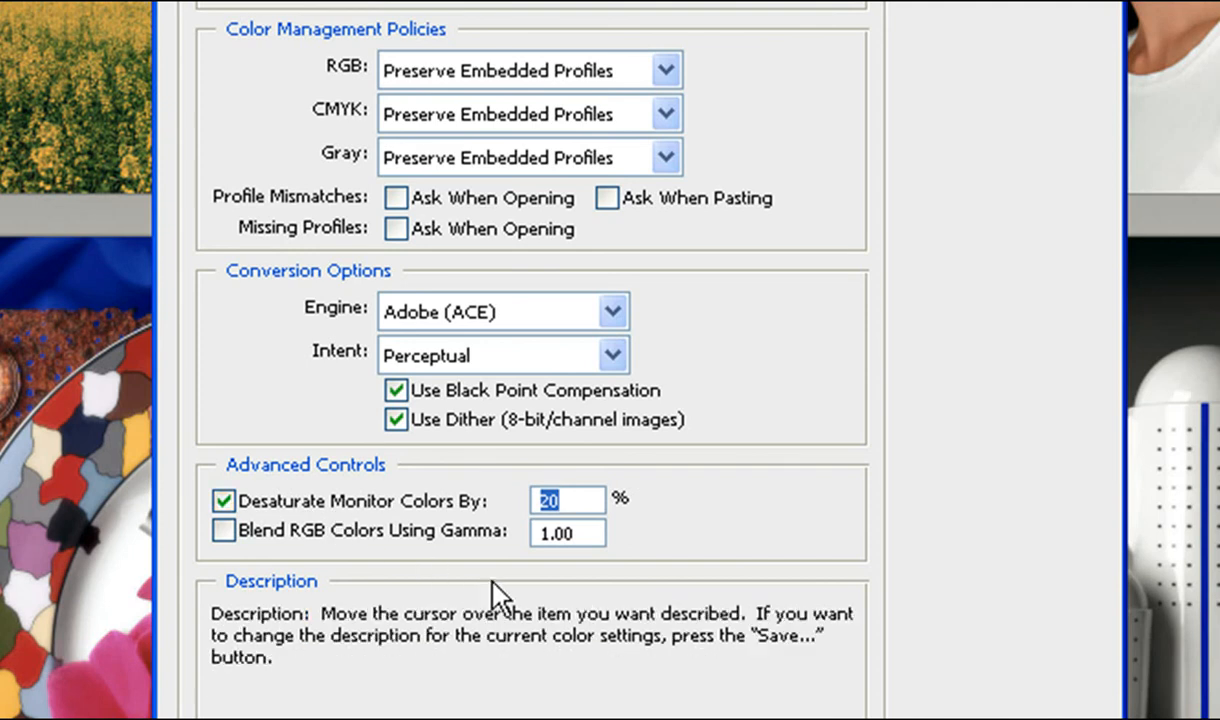
text(10)
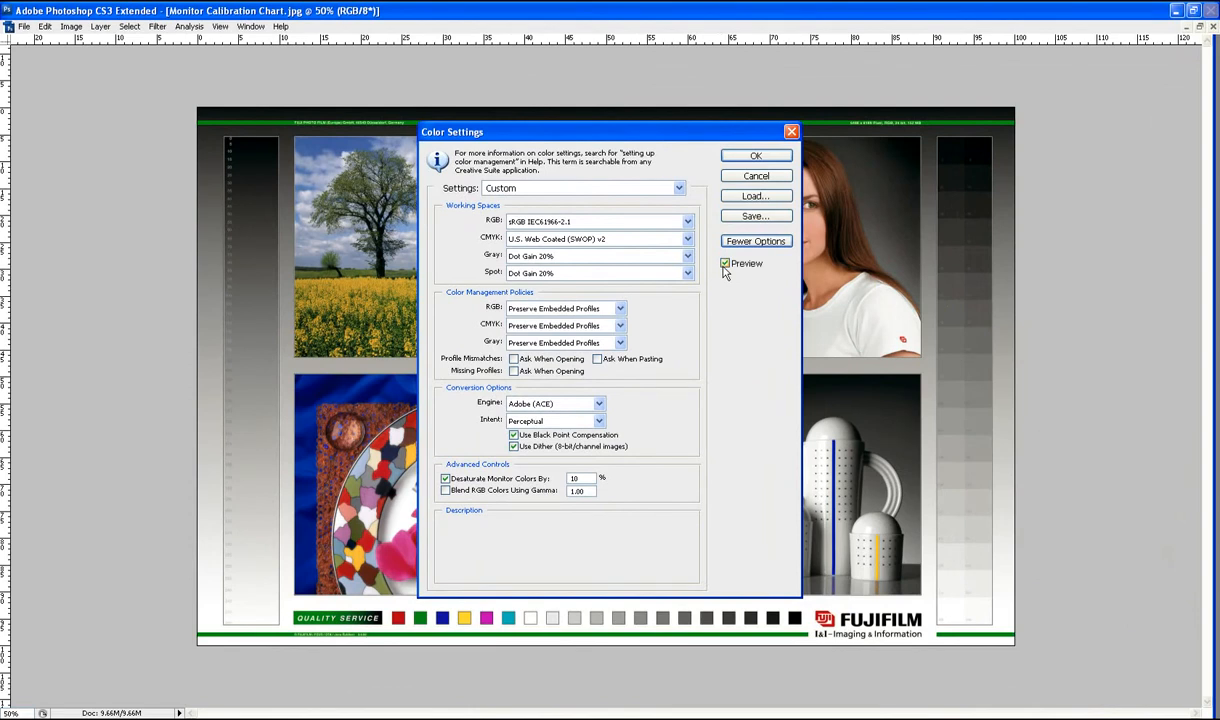
click(776, 156)
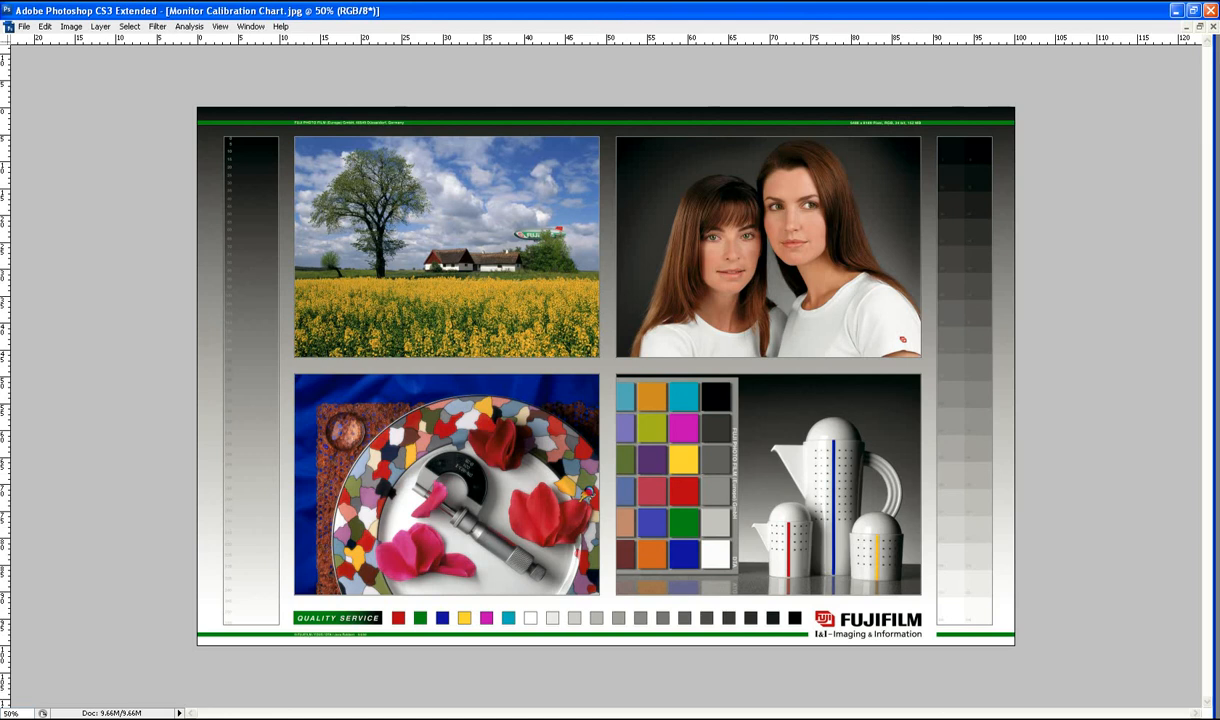
Step: Set up a custom proof condition that simulates Q-Frontier 570 (6500k) with Preserve RGB Numbers enabled
click(219, 27)
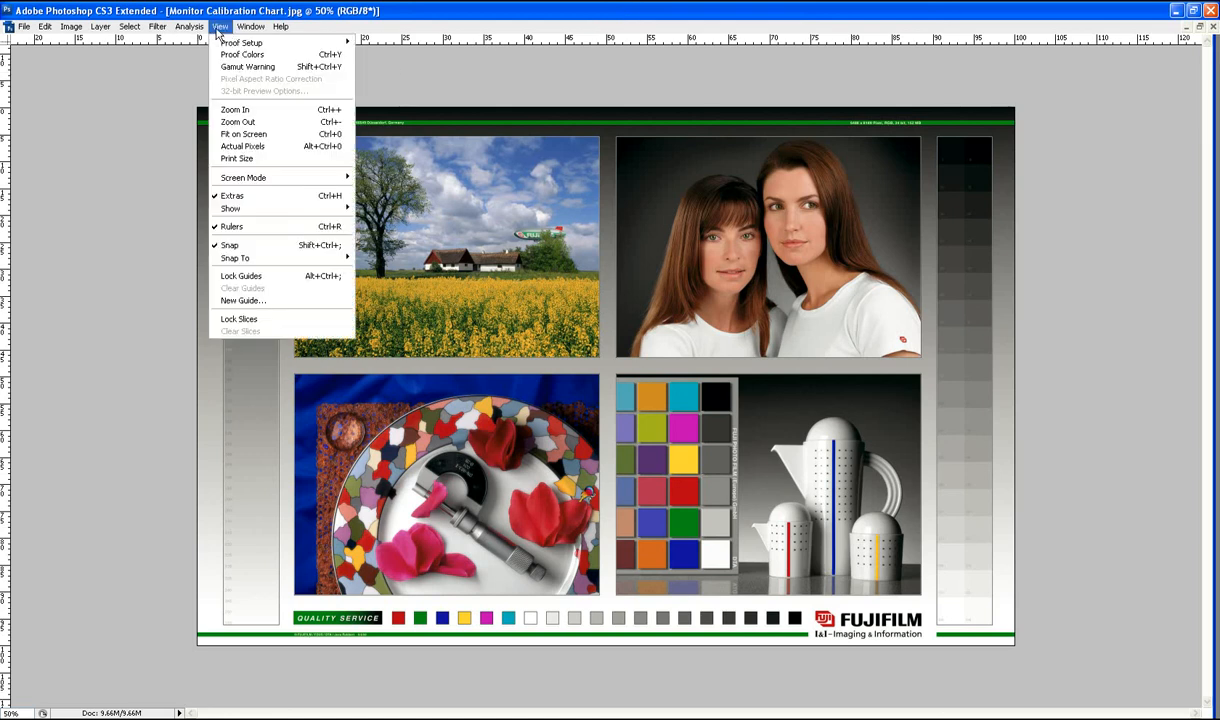
mouse_move(216, 44)
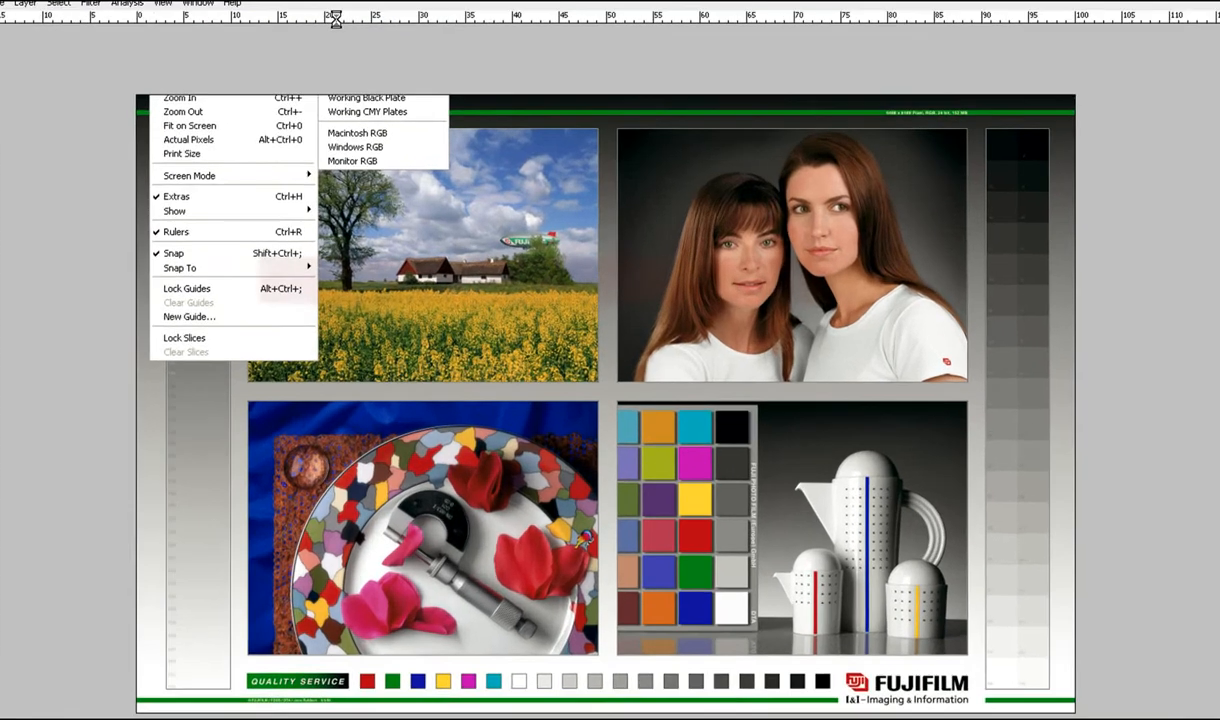
click(378, 43)
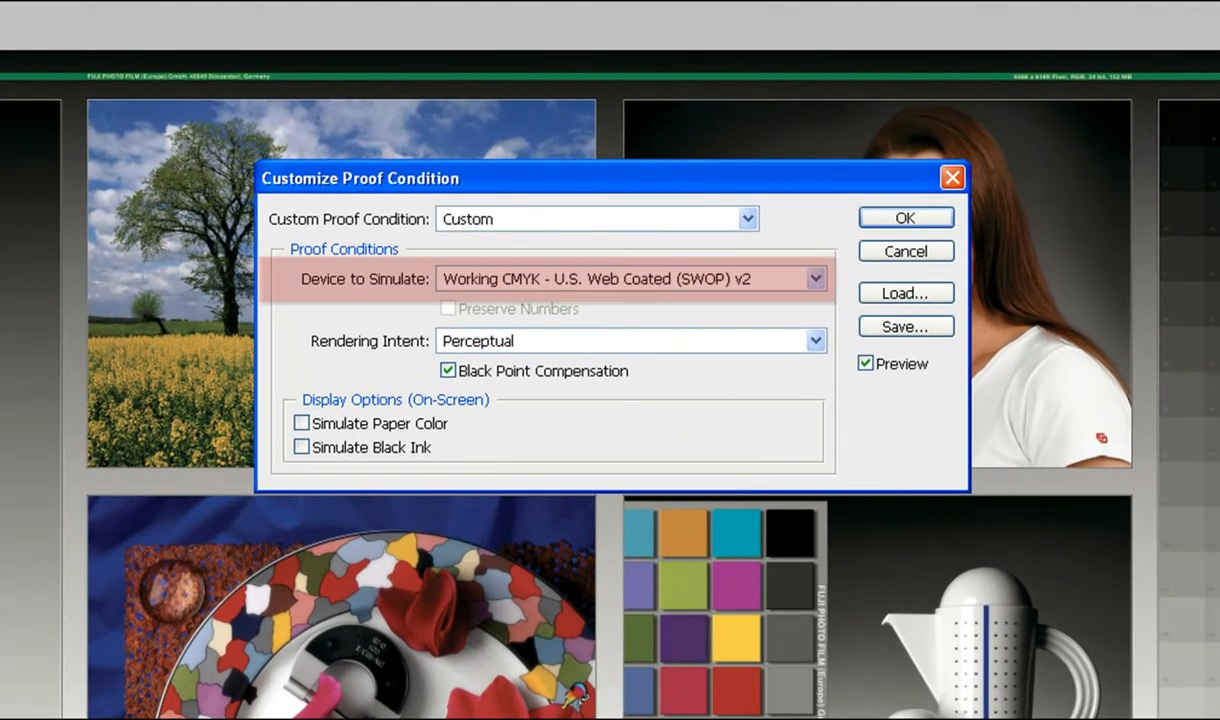
click(817, 281)
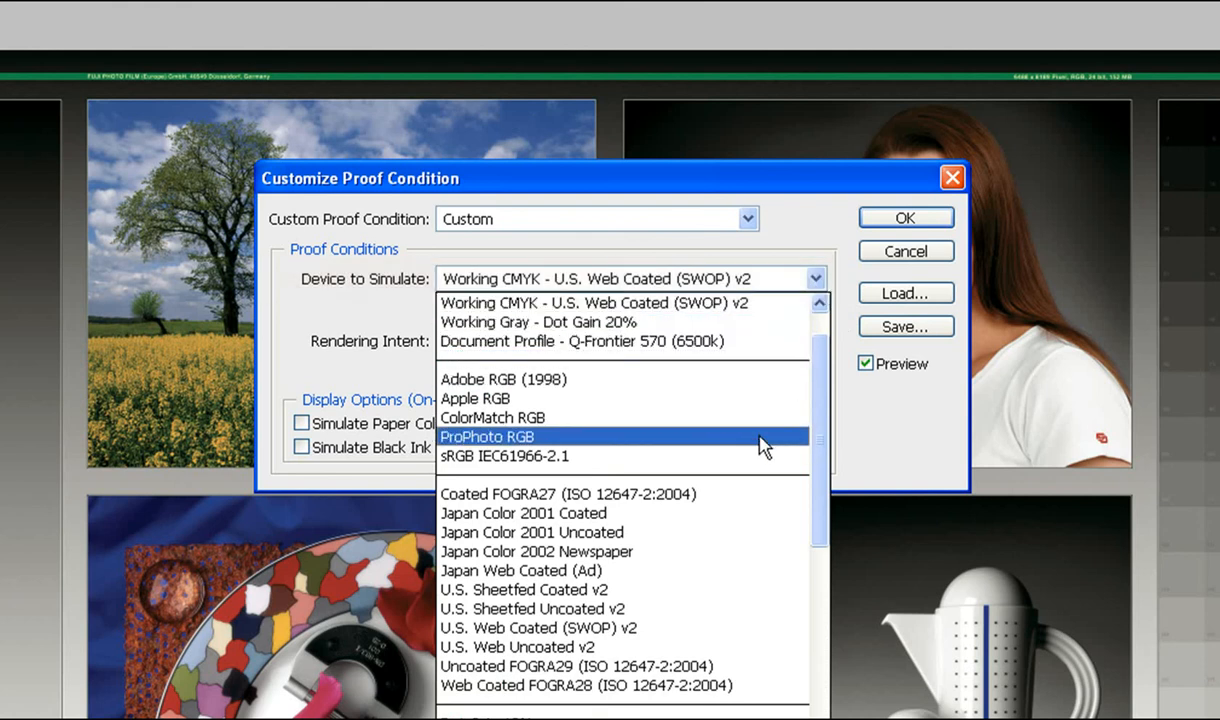
scroll(738, 613, down, 6)
scroll(703, 683, down, 6)
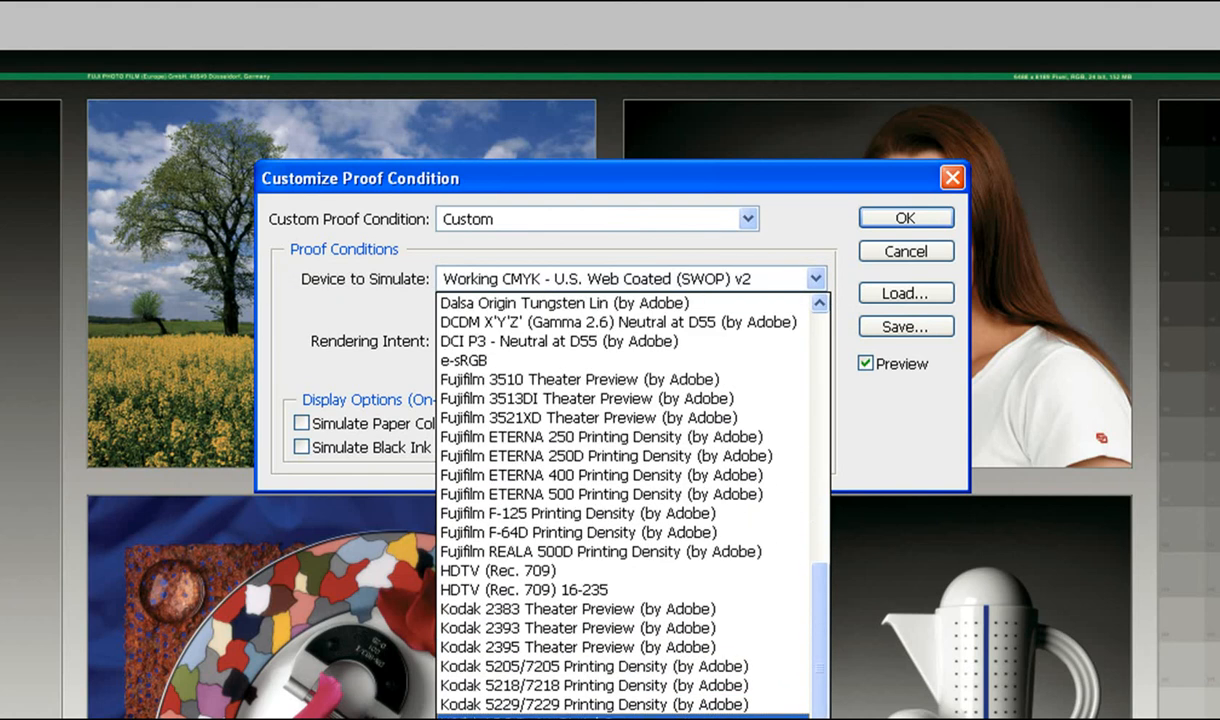
click(600, 718)
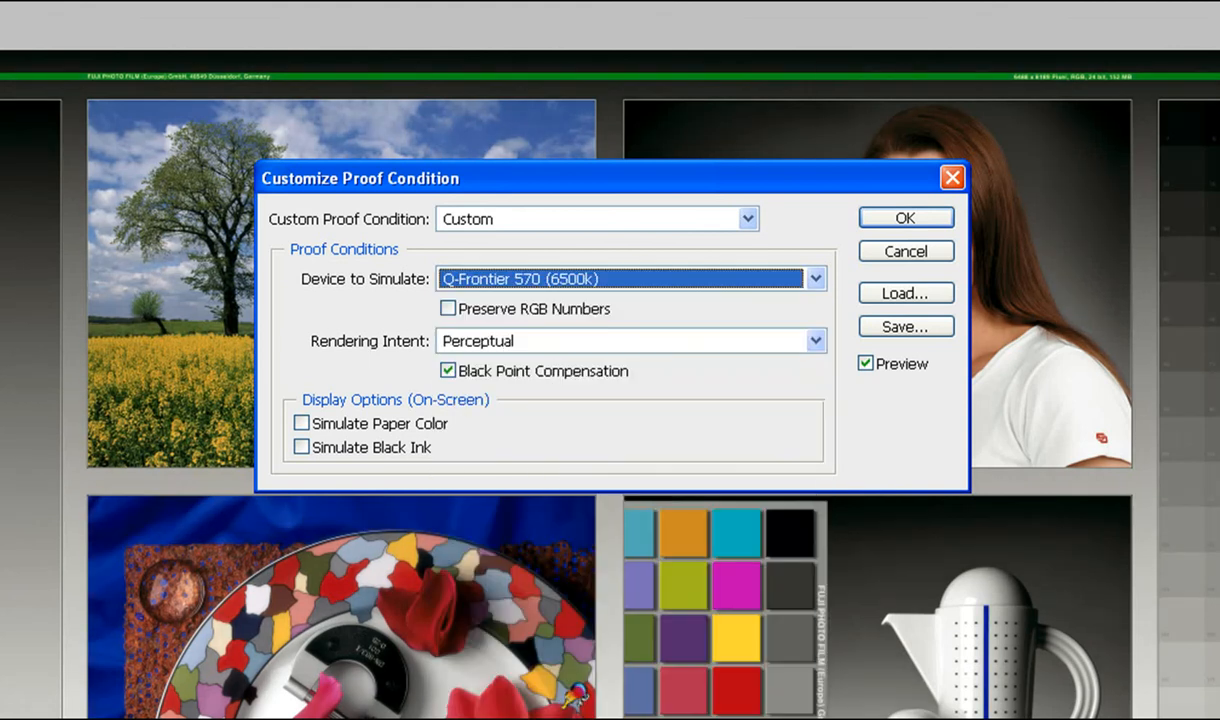
click(447, 310)
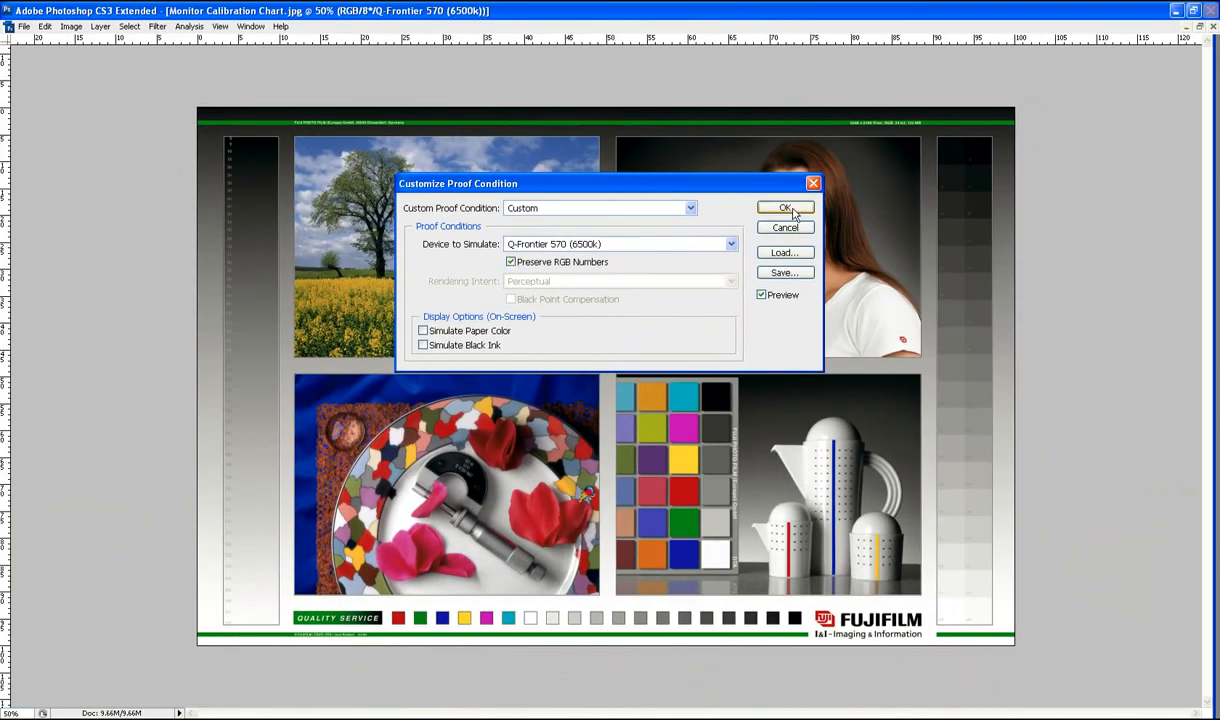
click(772, 207)
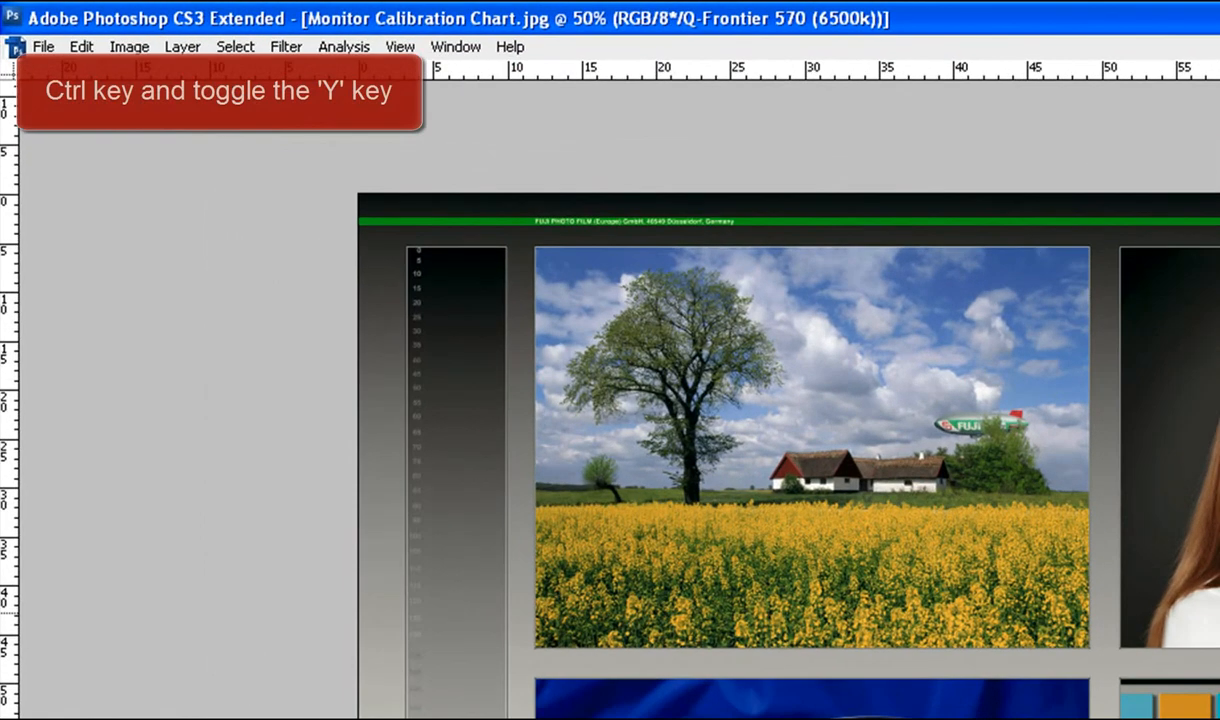
Step: Toggle Proof Colors repeatedly to compare the calibration chart with and without the soft proof
key(ctrl+y)
key(ctrl+y)
key(ctrl+y)
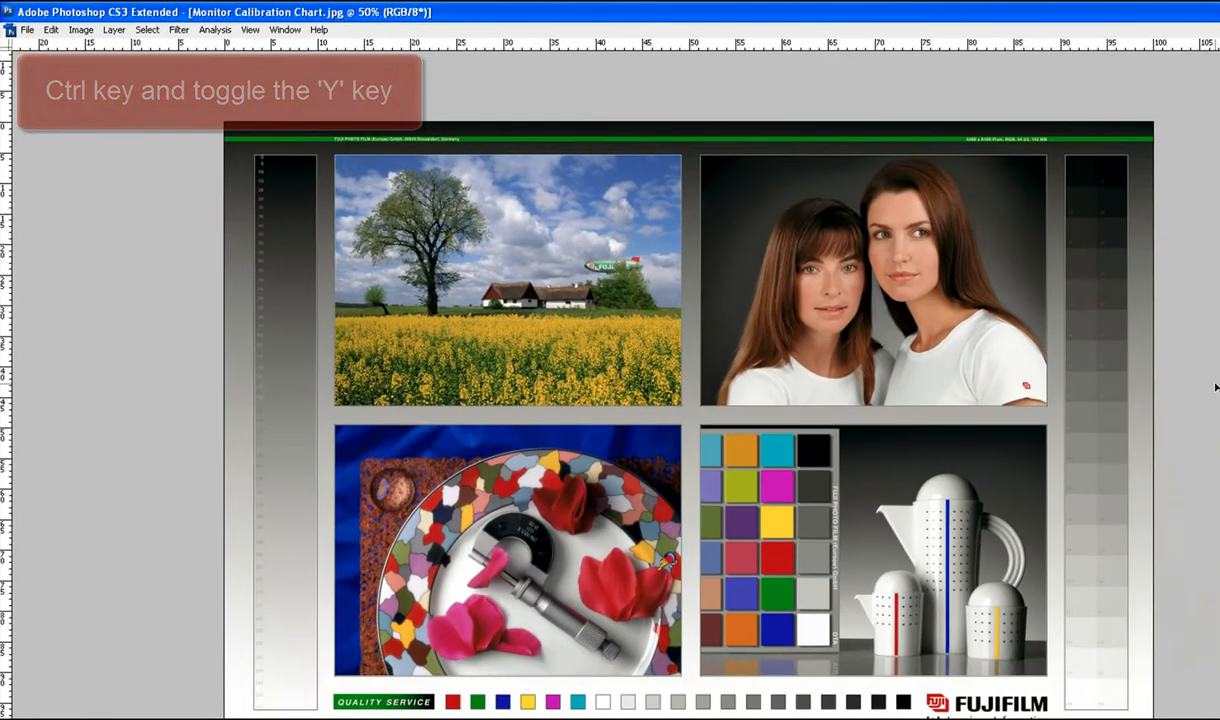
key(ctrl+y)
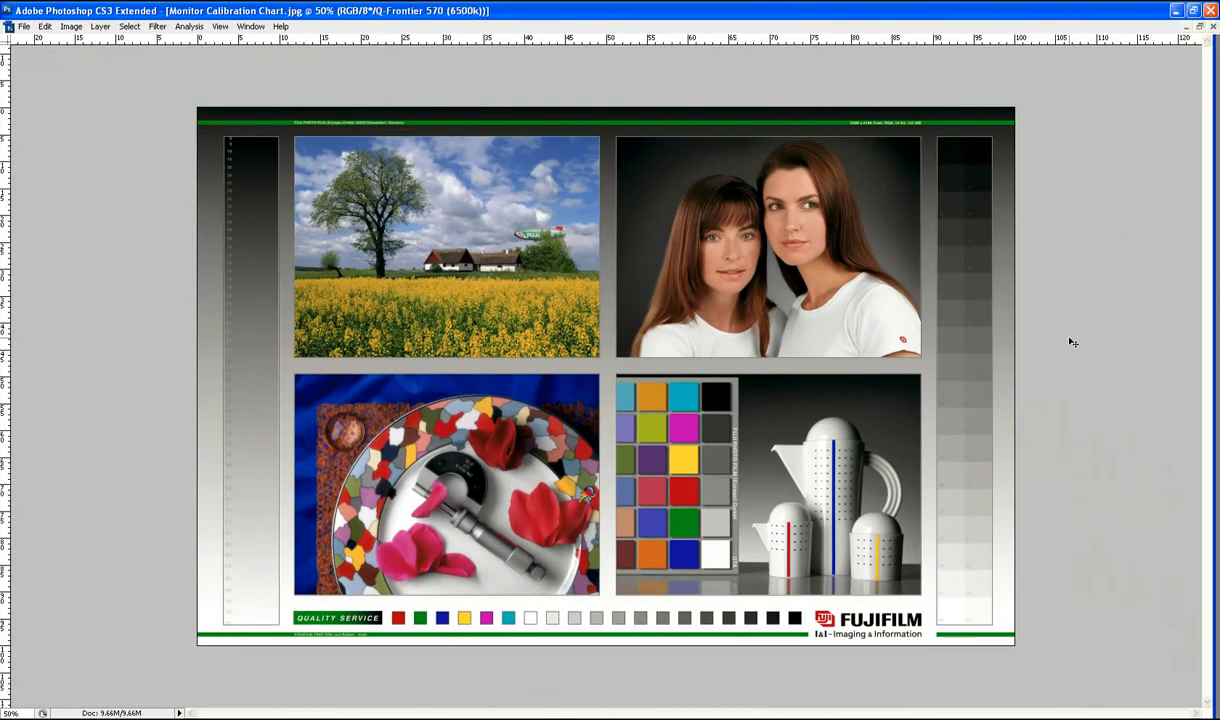
key(ctrl+y)
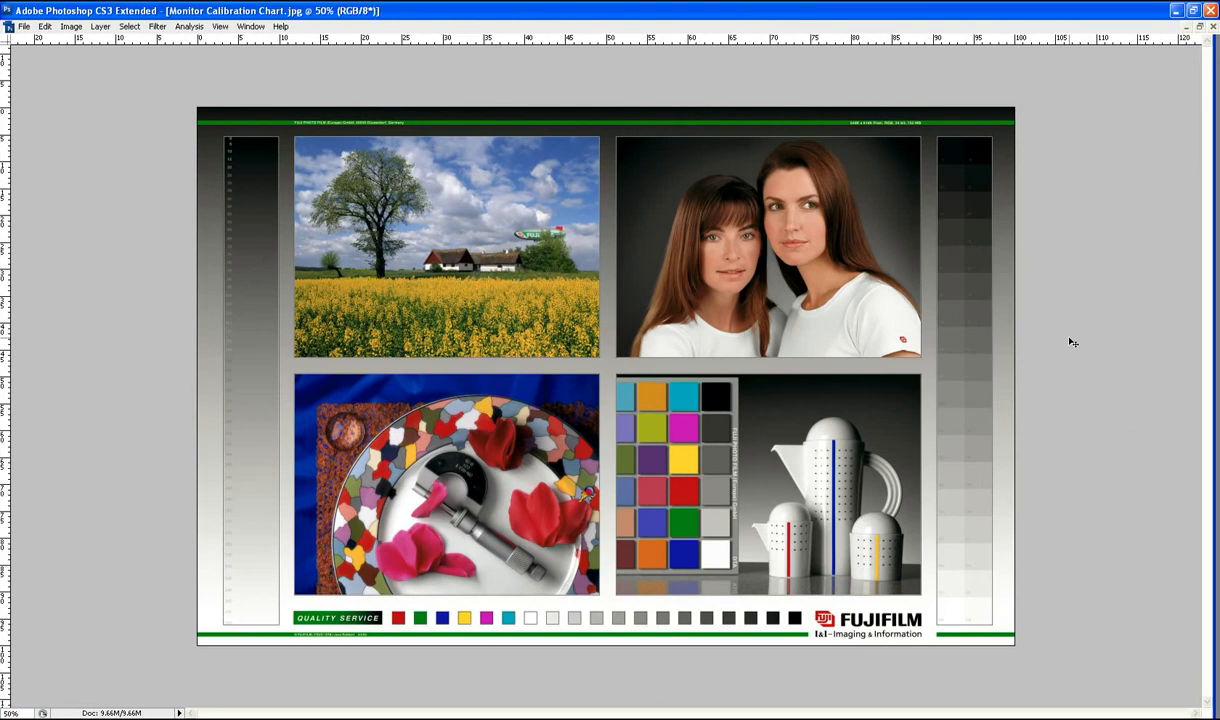
key(ctrl+y)
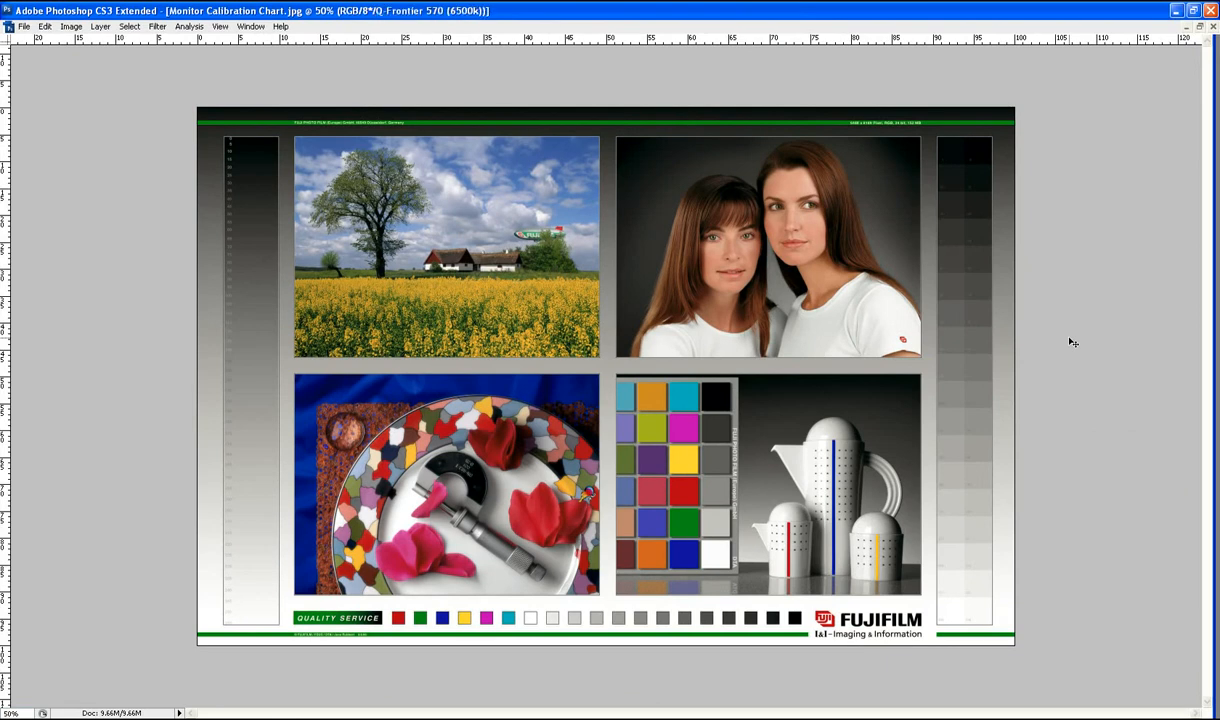
key(ctrl+y)
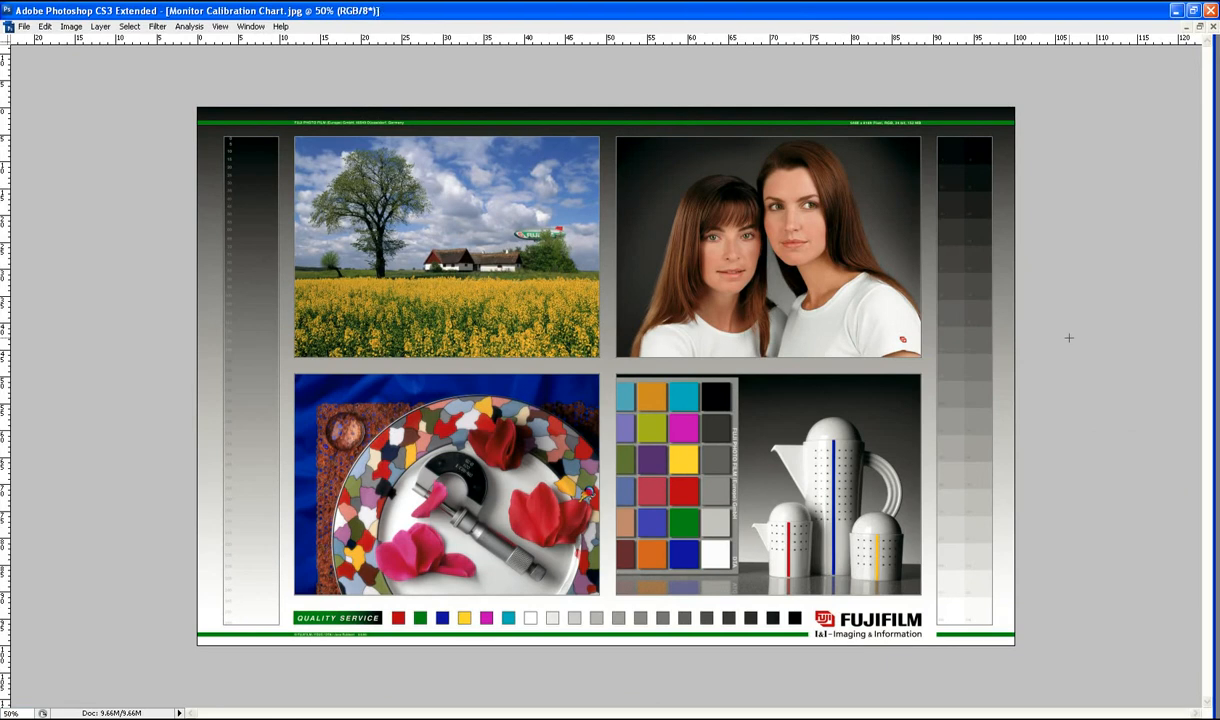